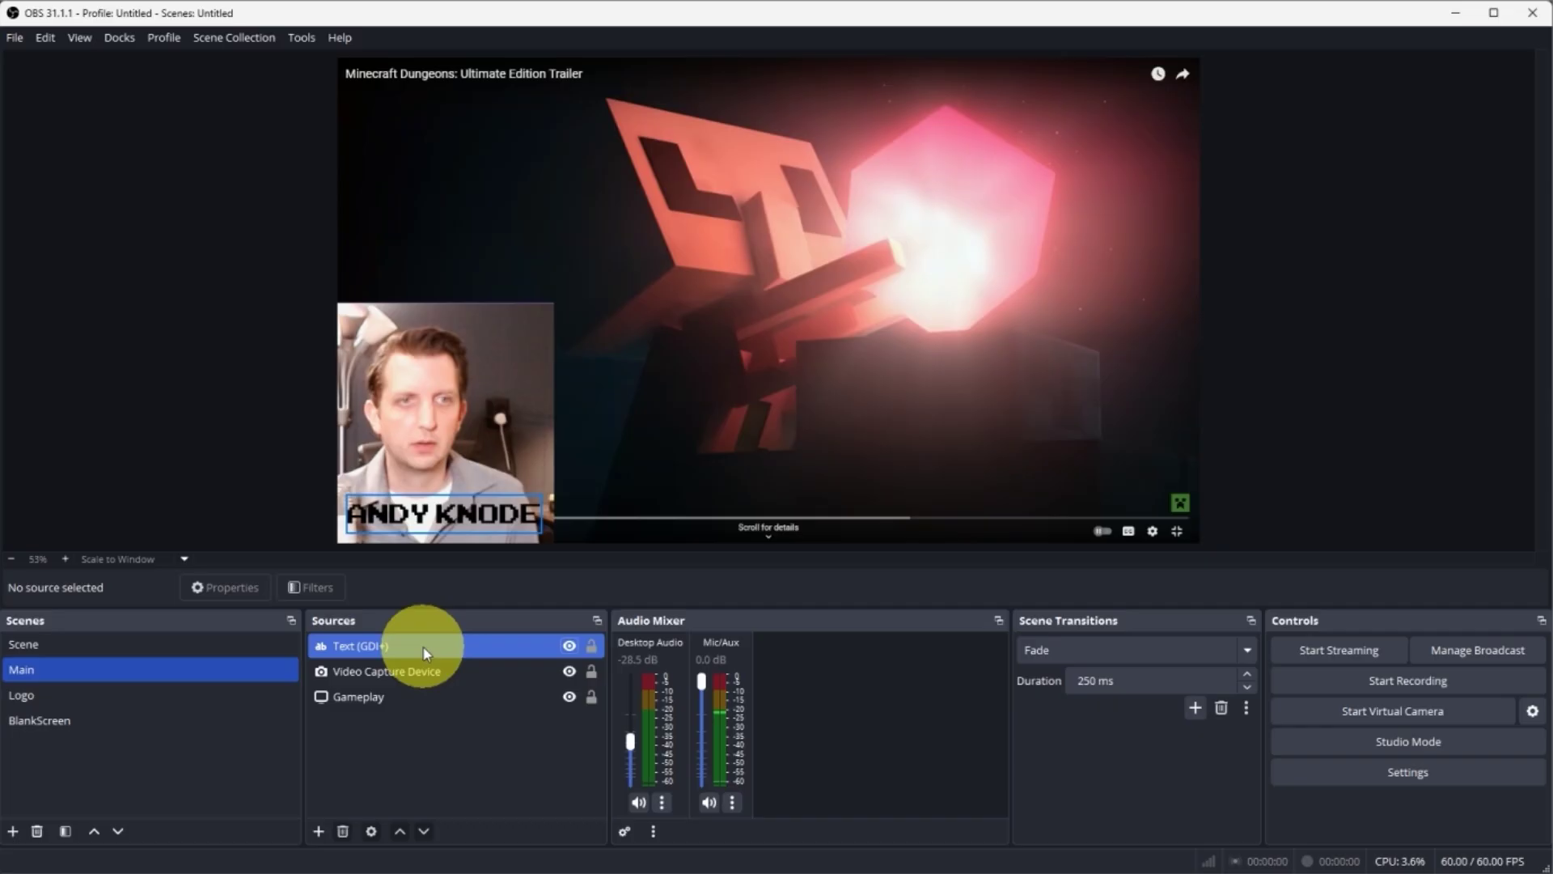
Select the Main scene, check its Video Capture Device and Gameplay sources, then open Settings
left_click(382, 672)
left_click(174, 668)
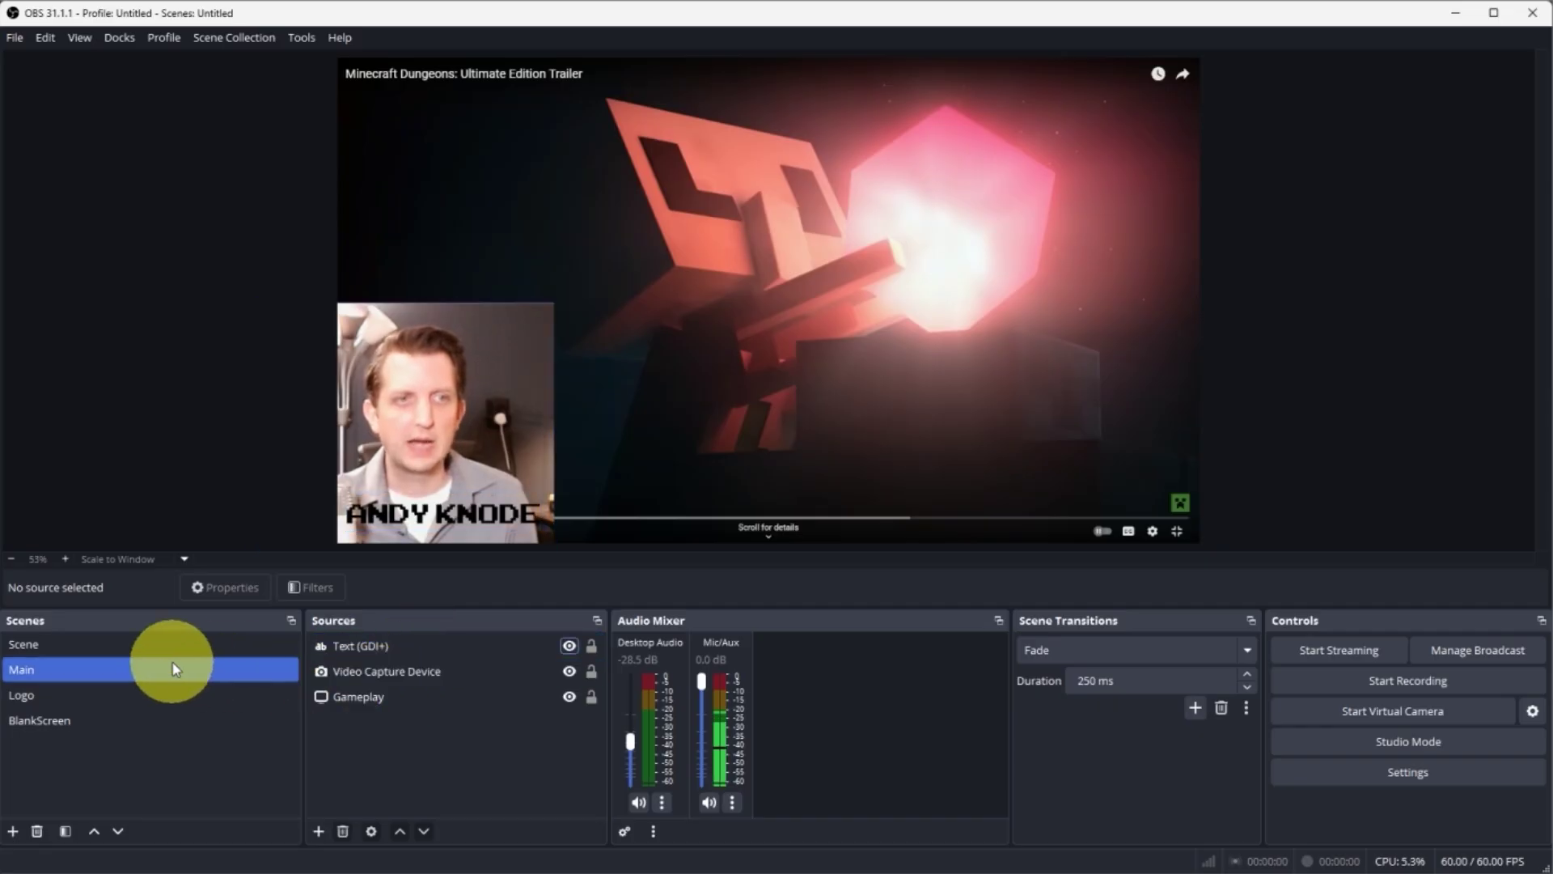
left_click(370, 672)
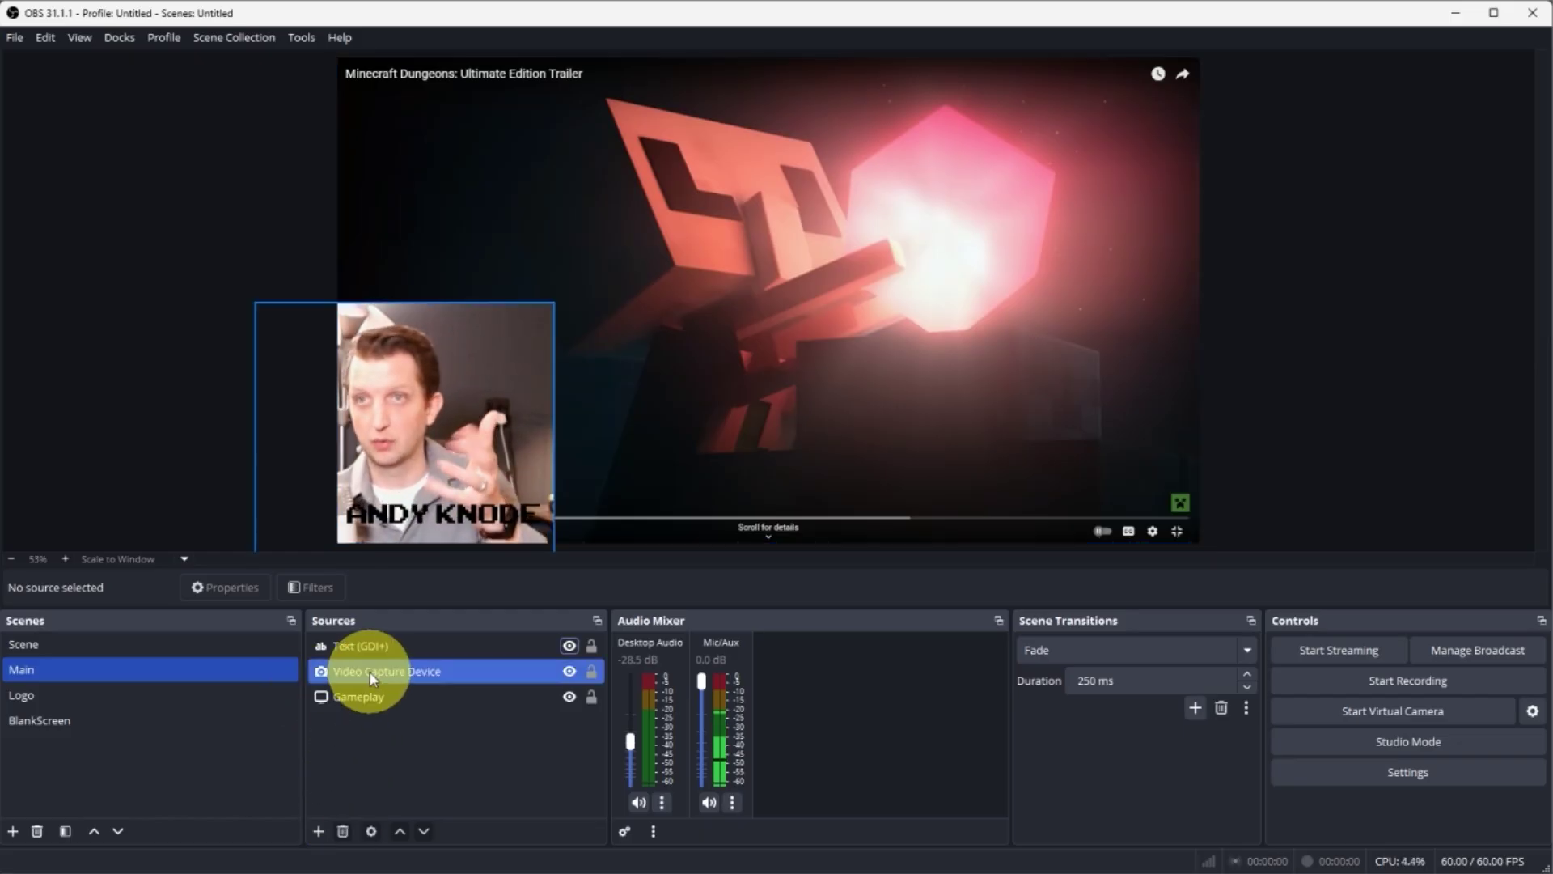
left_click(361, 696)
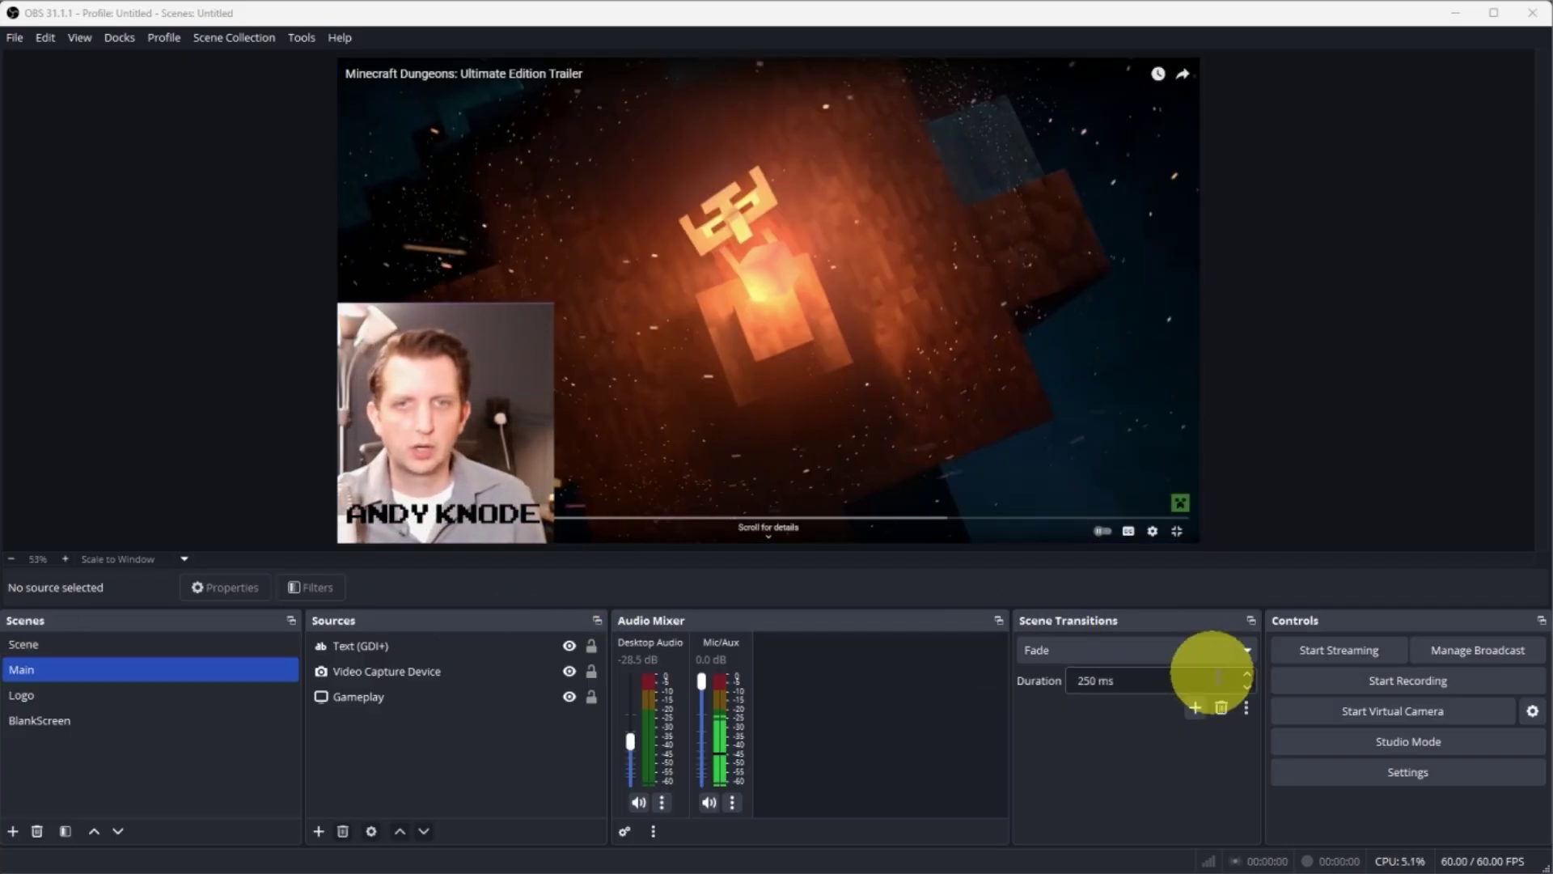
left_click(1406, 774)
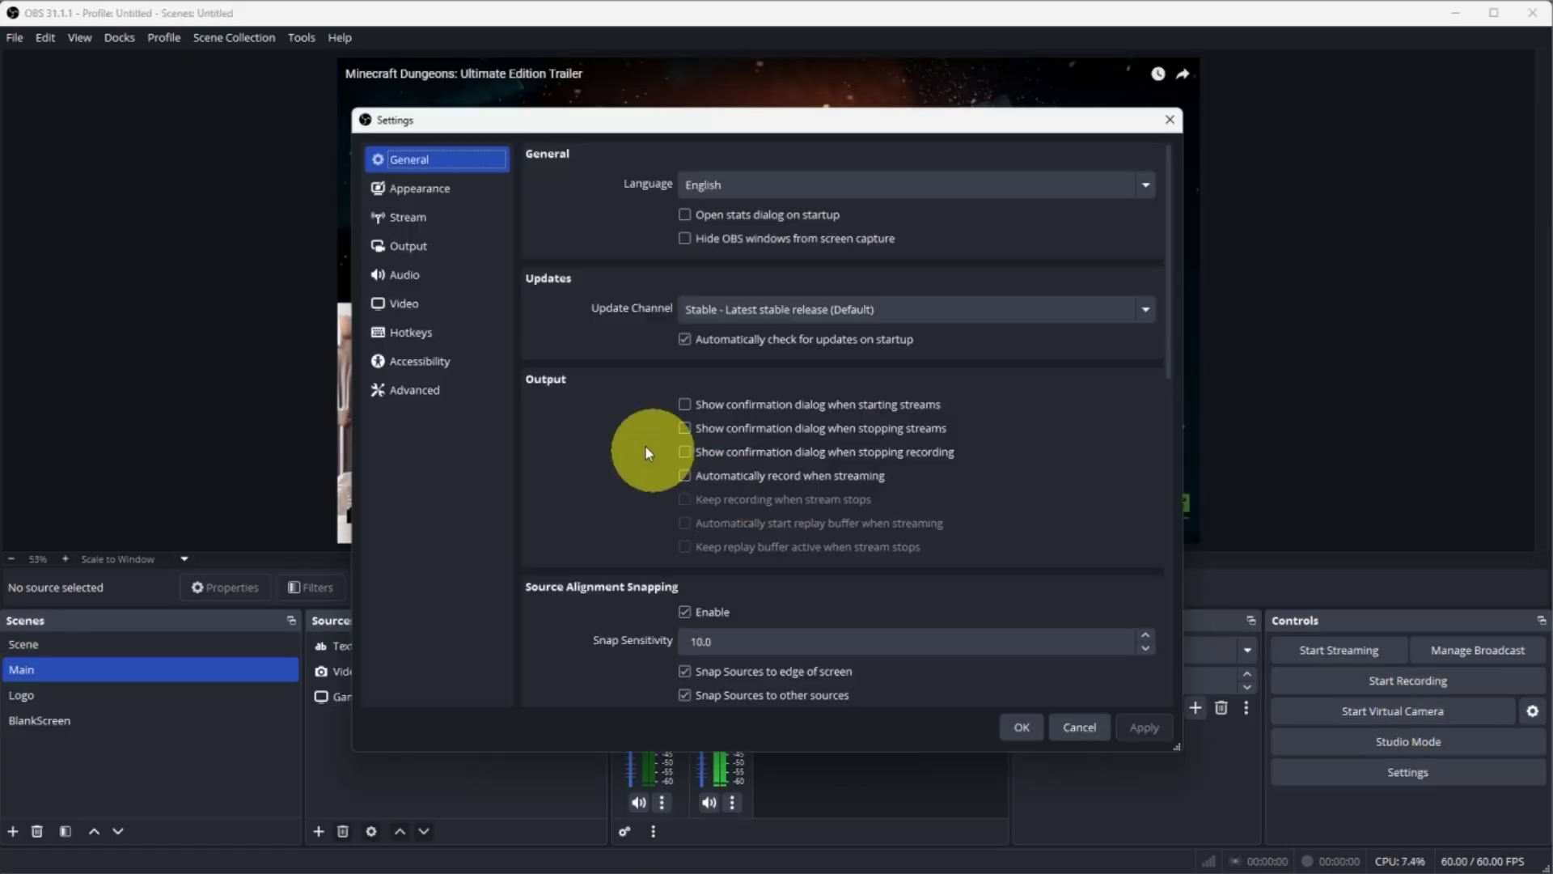
Set the streaming service to Twitch and authorize the Twitch account, keeping server on Auto (Recommended)
left_click(411, 216)
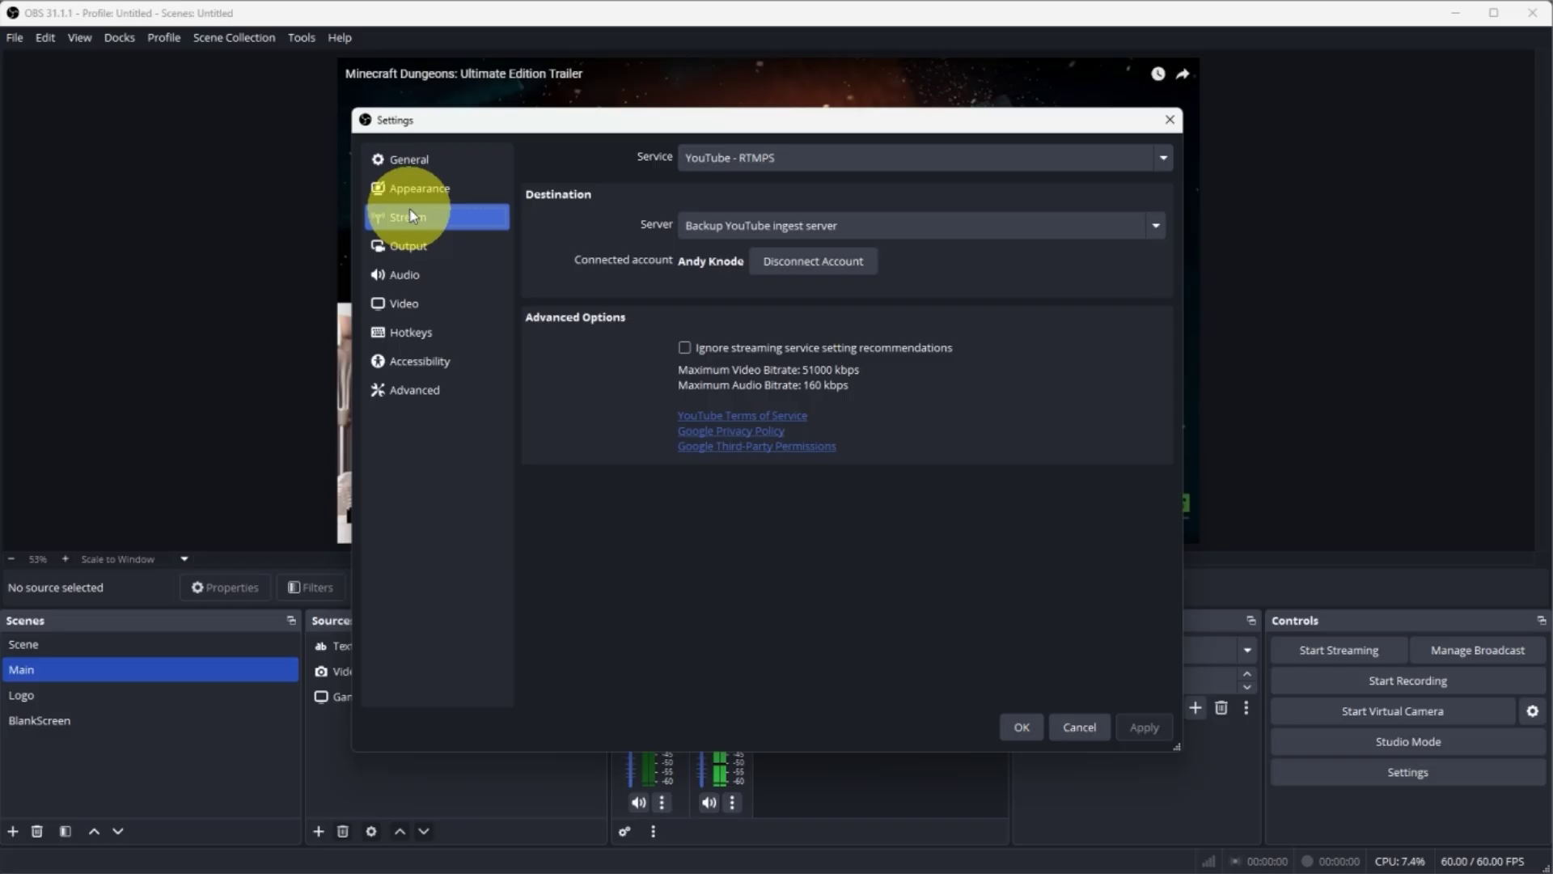
left_click(803, 159)
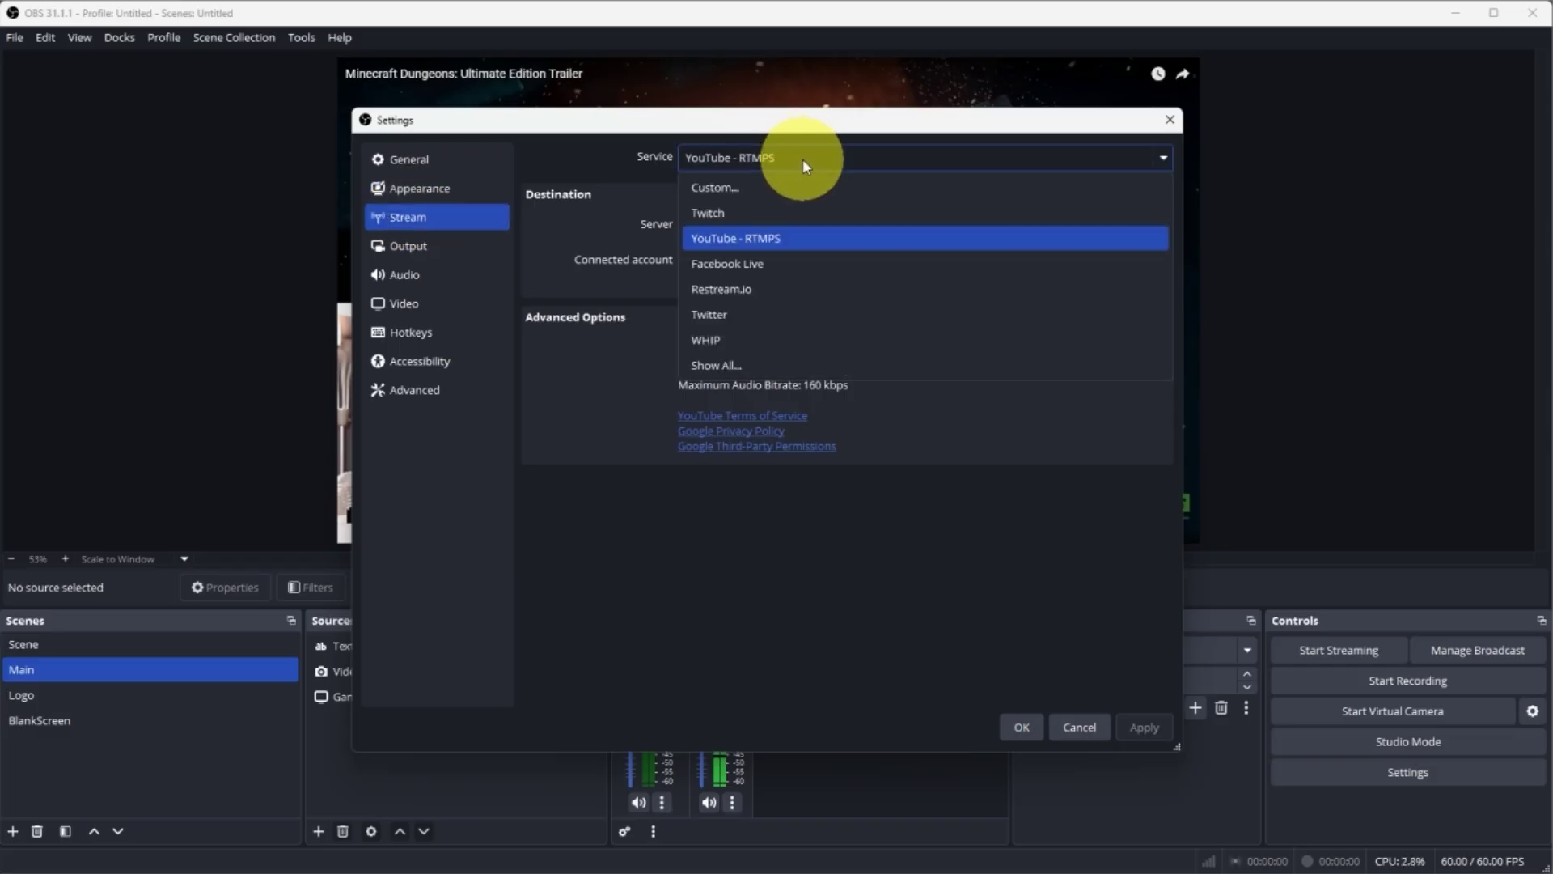
left_click(727, 212)
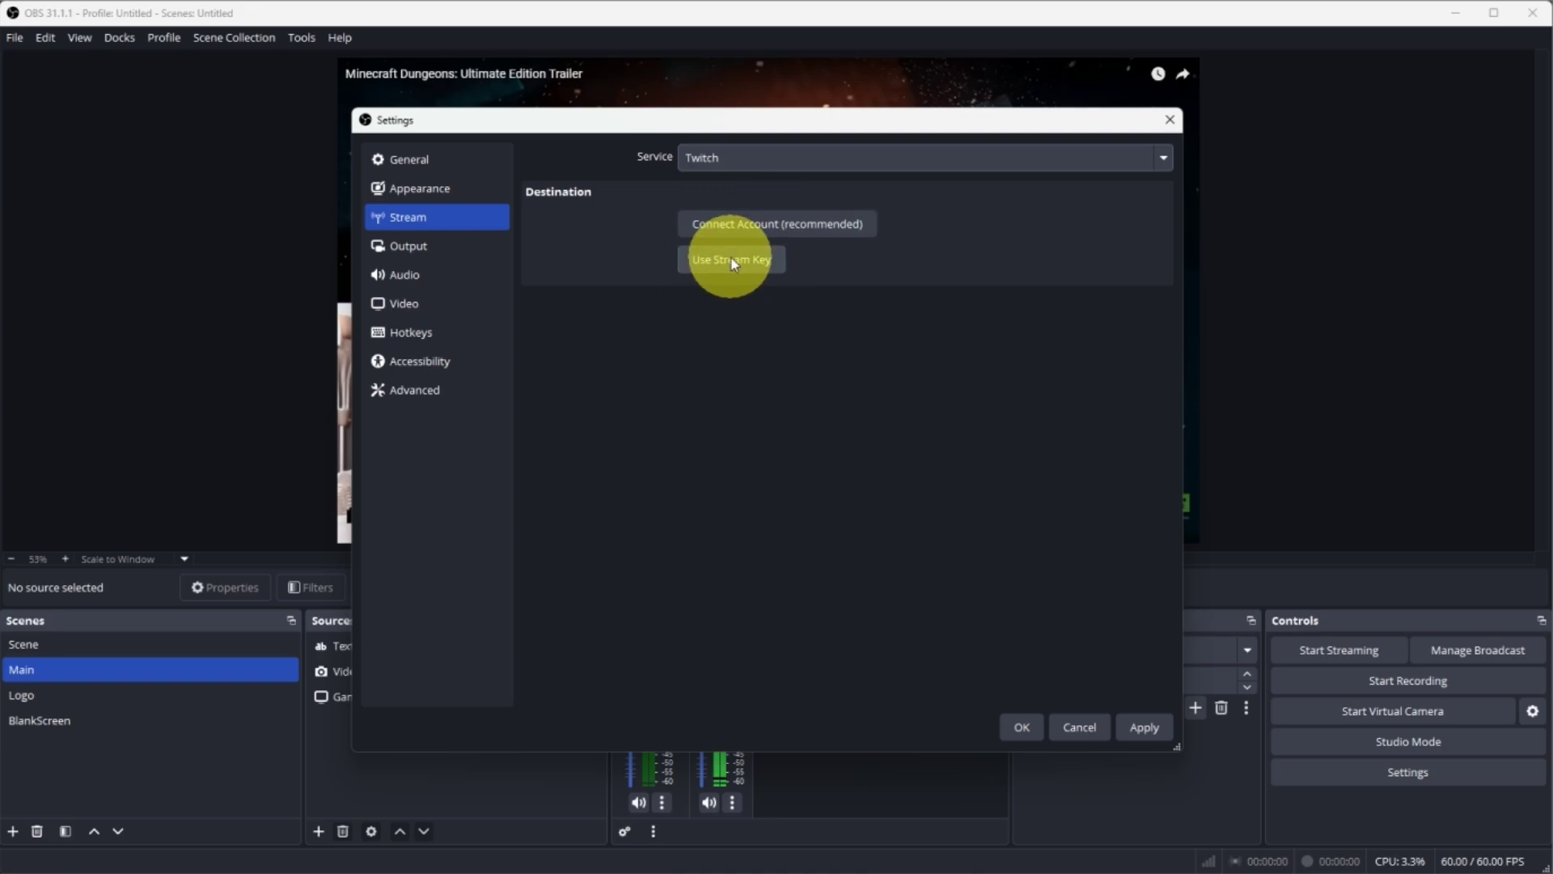
left_click(757, 230)
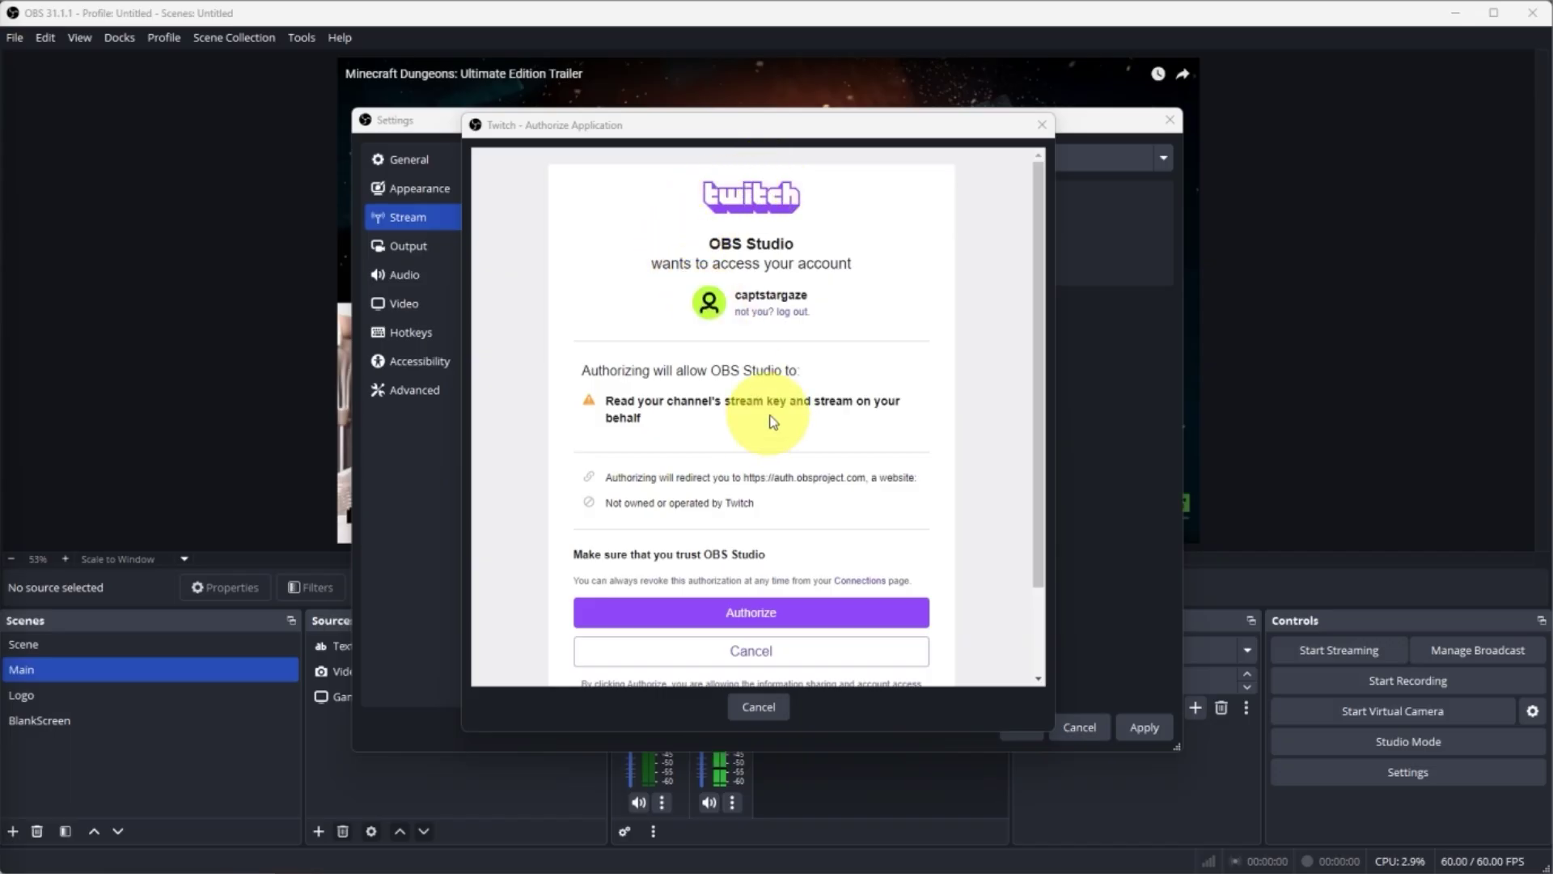
scroll(777, 433, "down", 2)
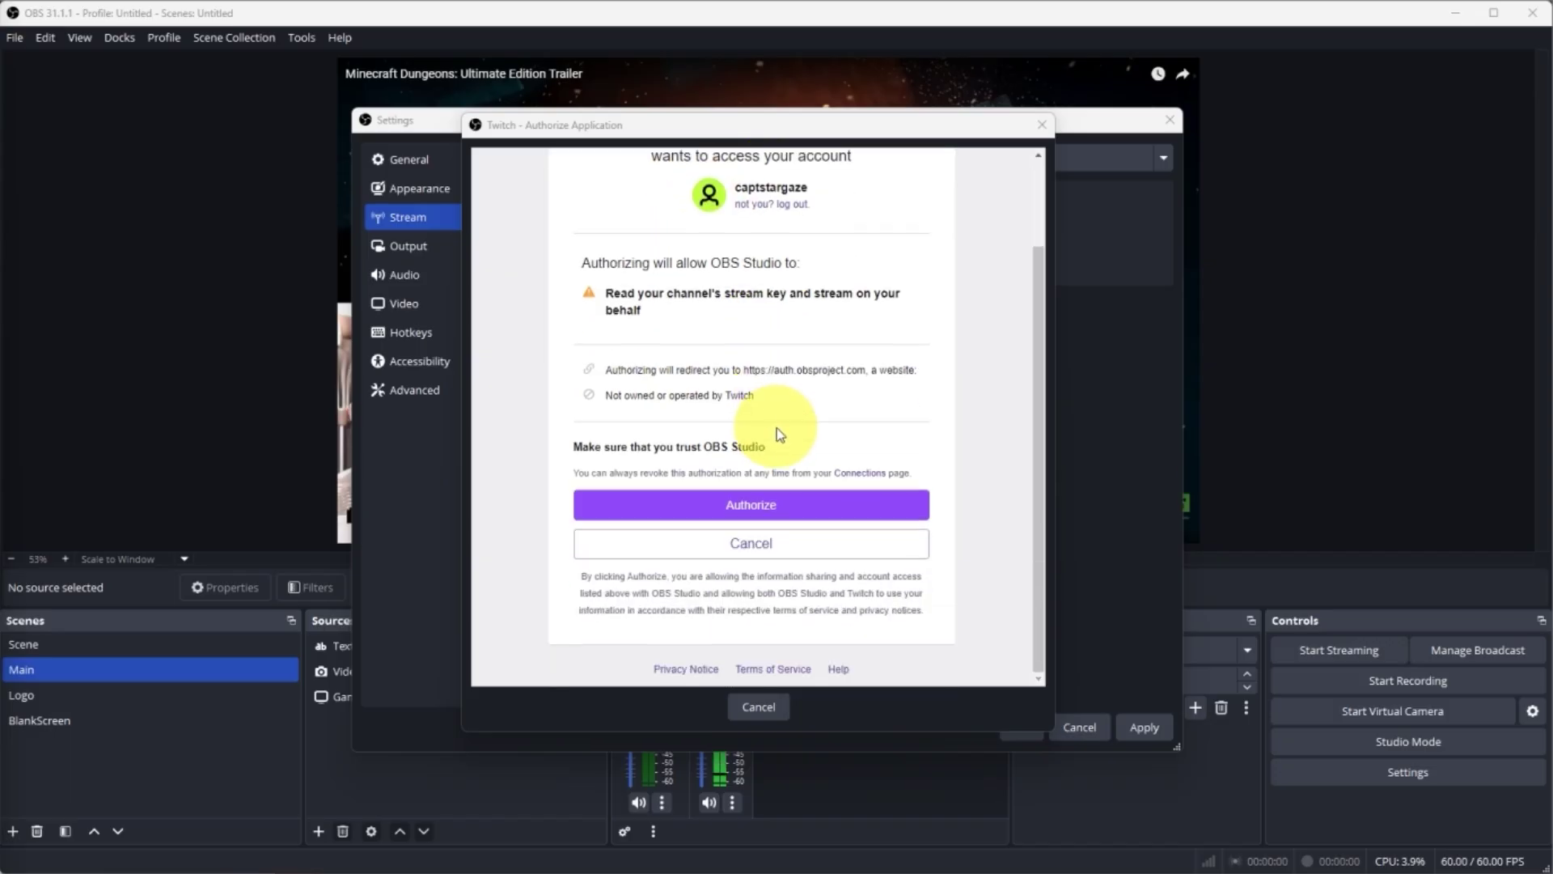
left_click(757, 508)
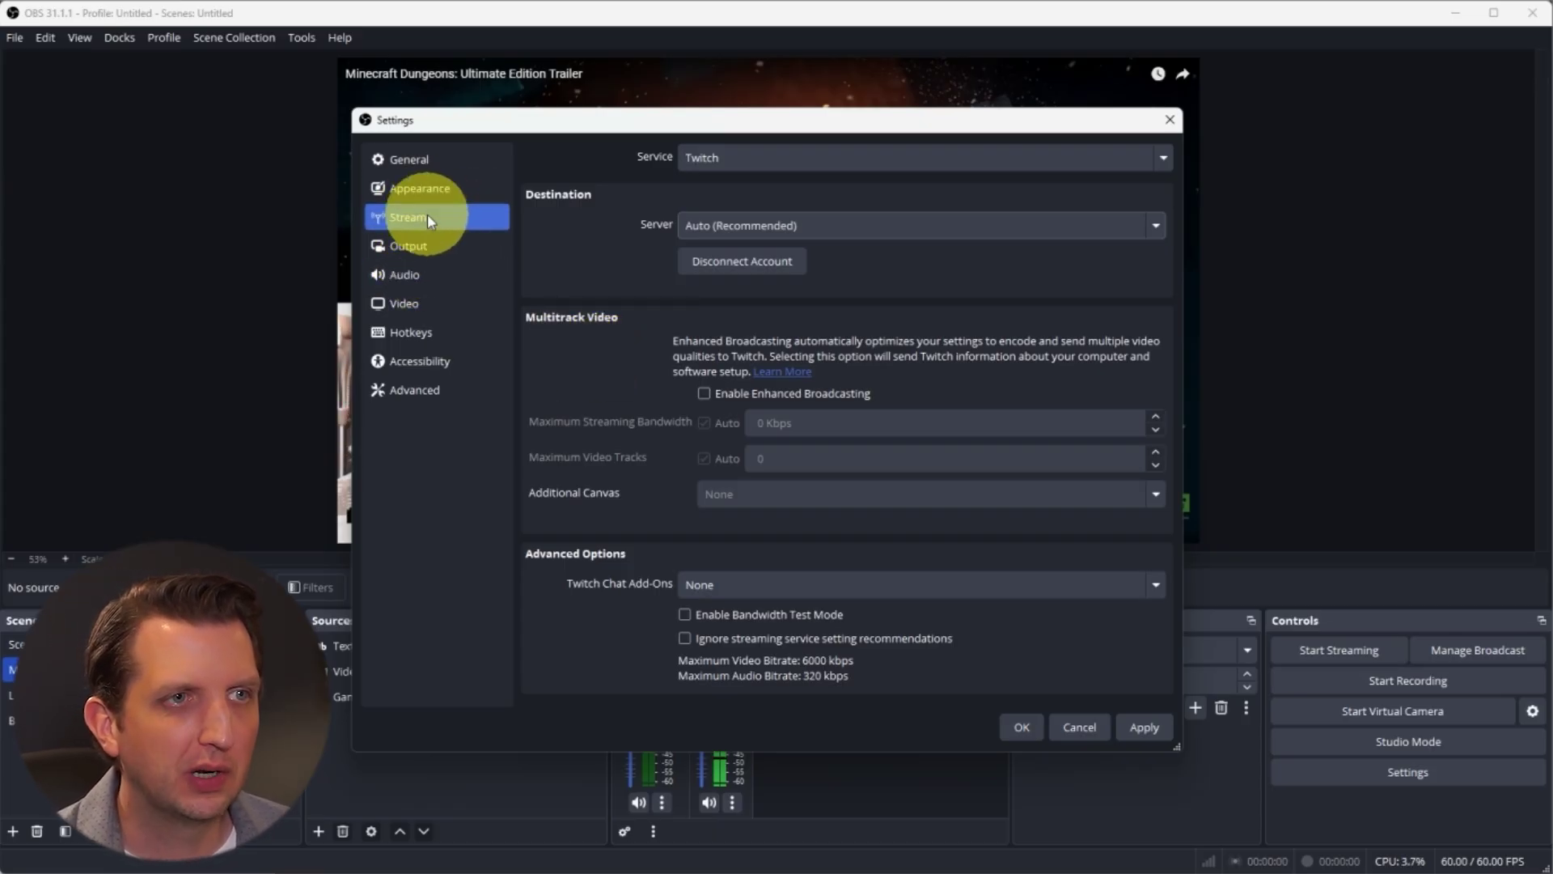
left_click(413, 296)
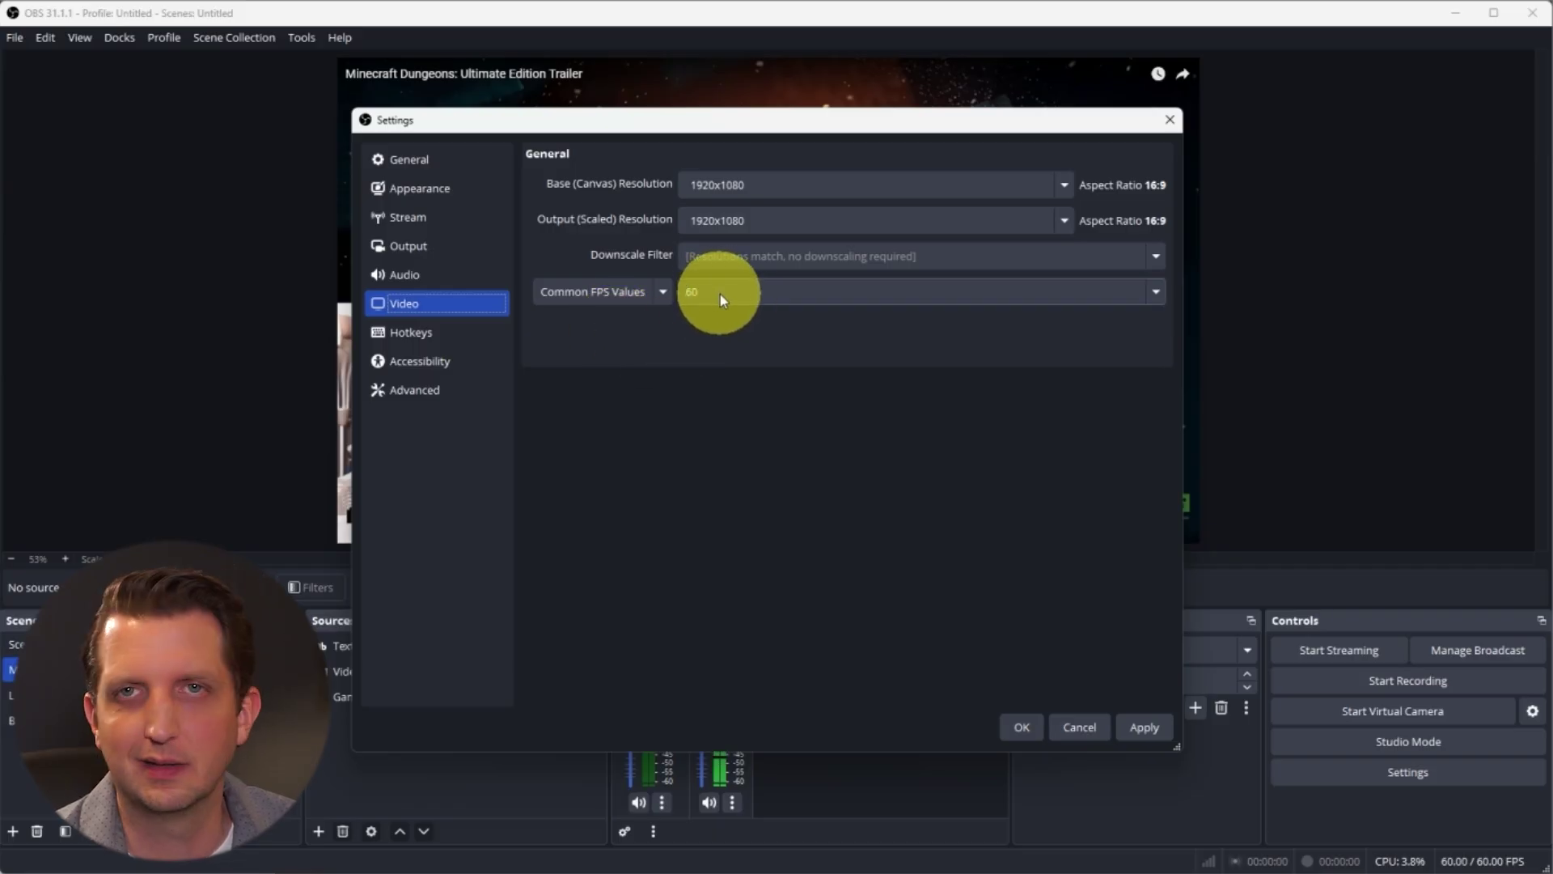
Apply the 1920x1080, 60 FPS video settings and close Settings with OK
left_click(1144, 728)
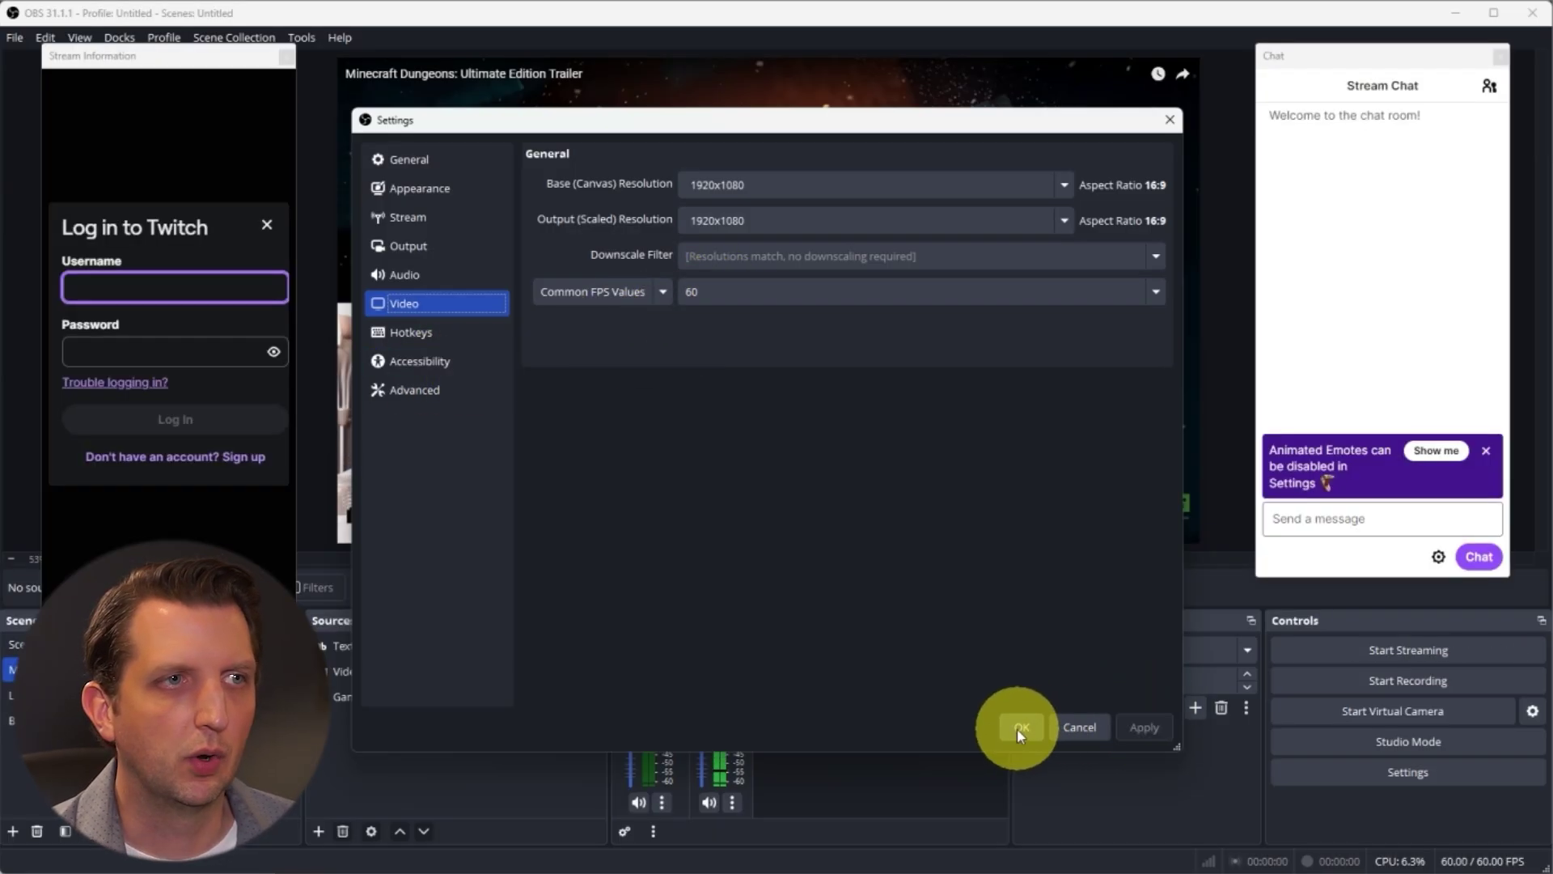
left_click(1021, 727)
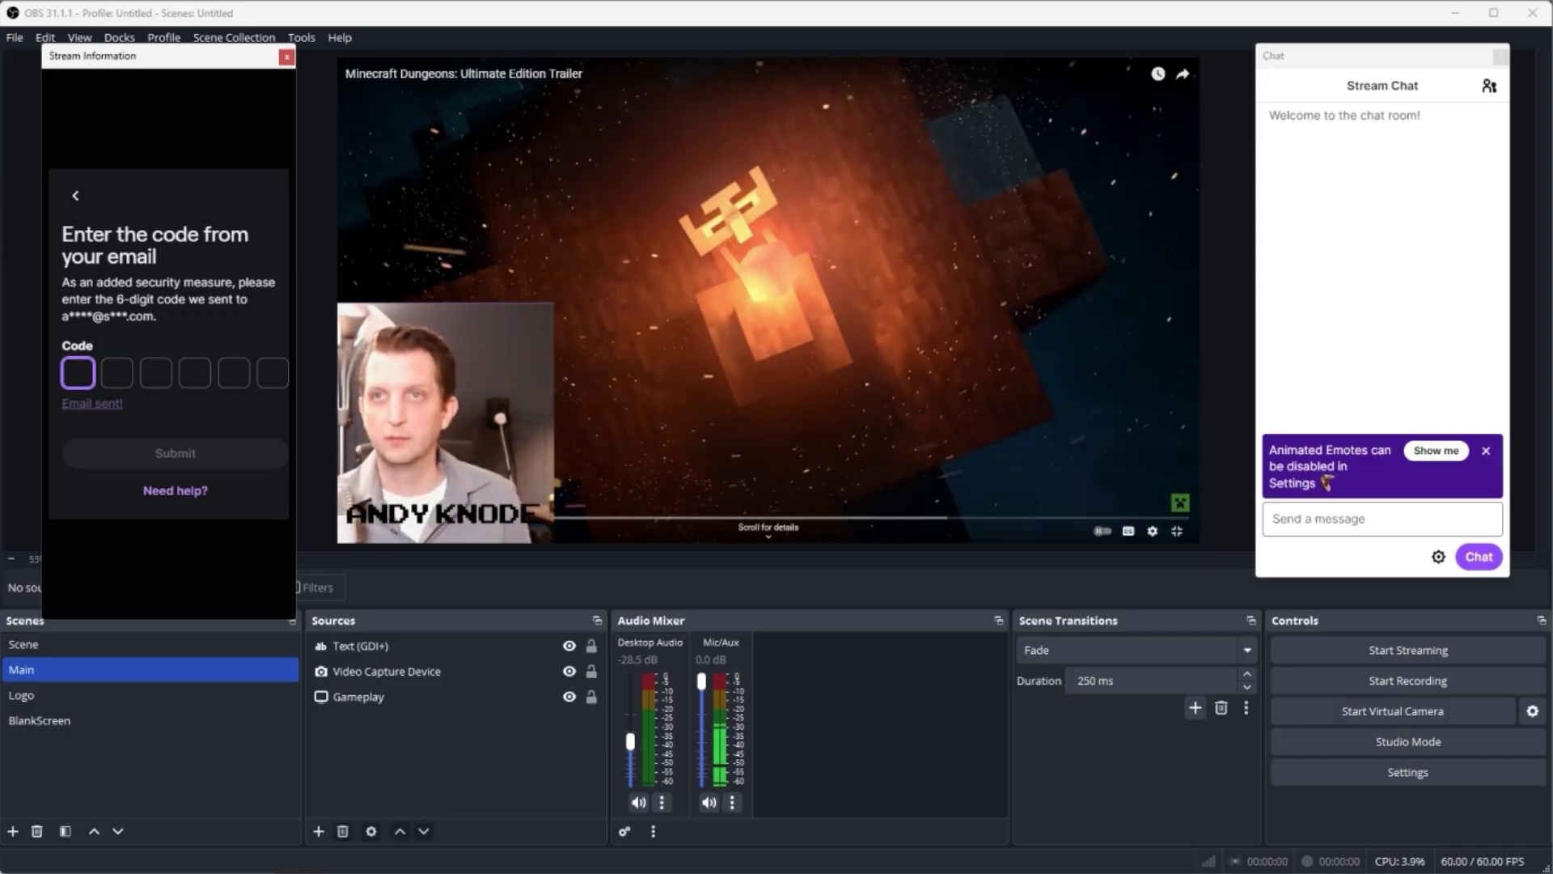
Log in to Twitch with the emailed code, title the stream 'MY First Stream', and dock the panel left
key("alt+Tab")
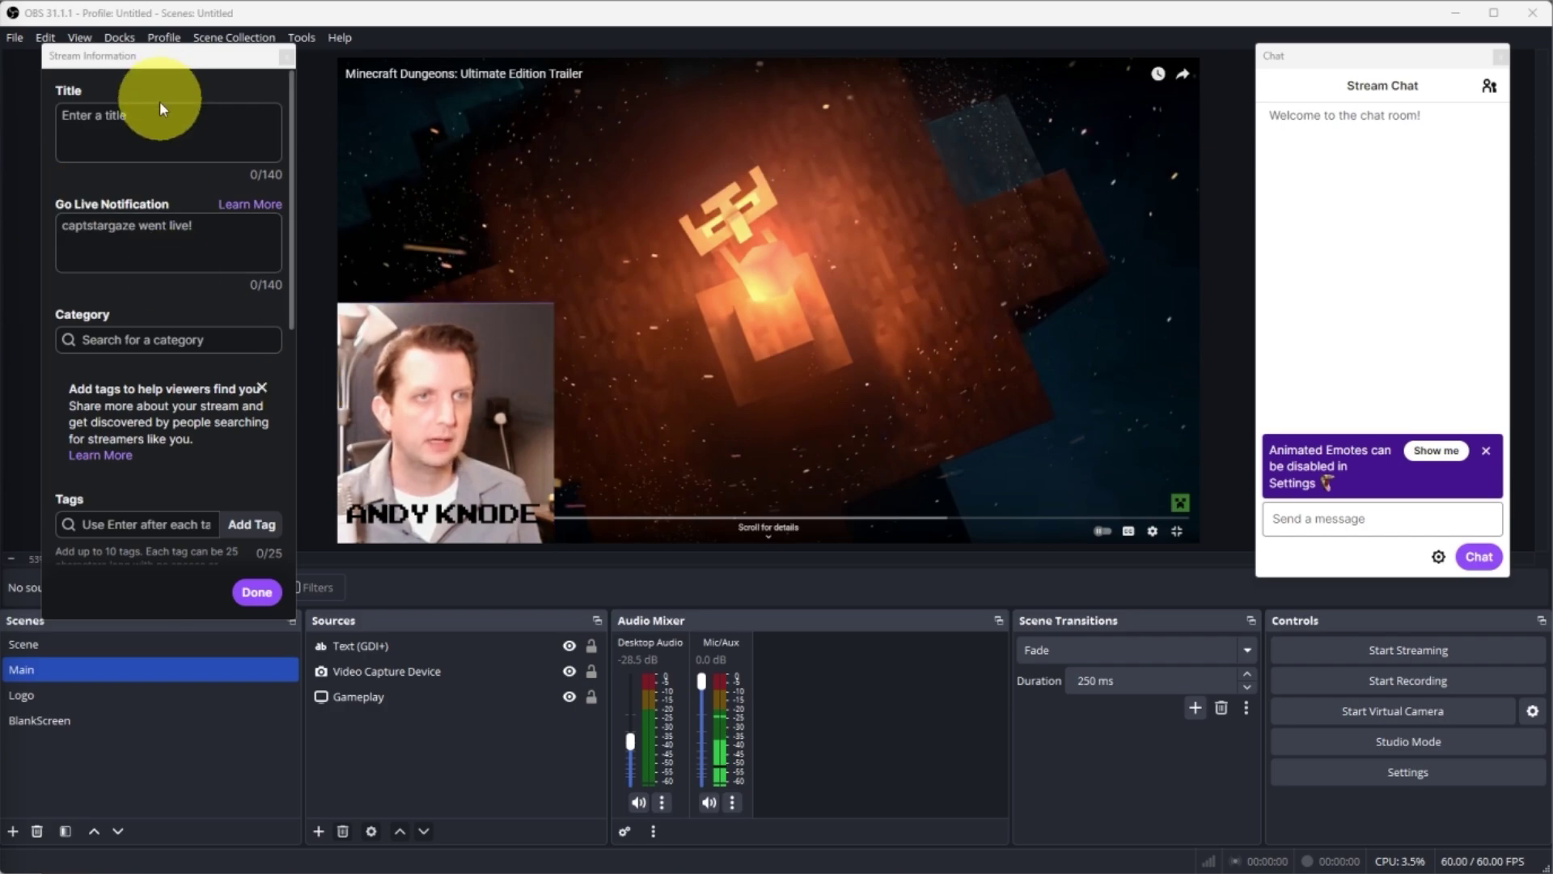
left_click(144, 128)
type("MY")
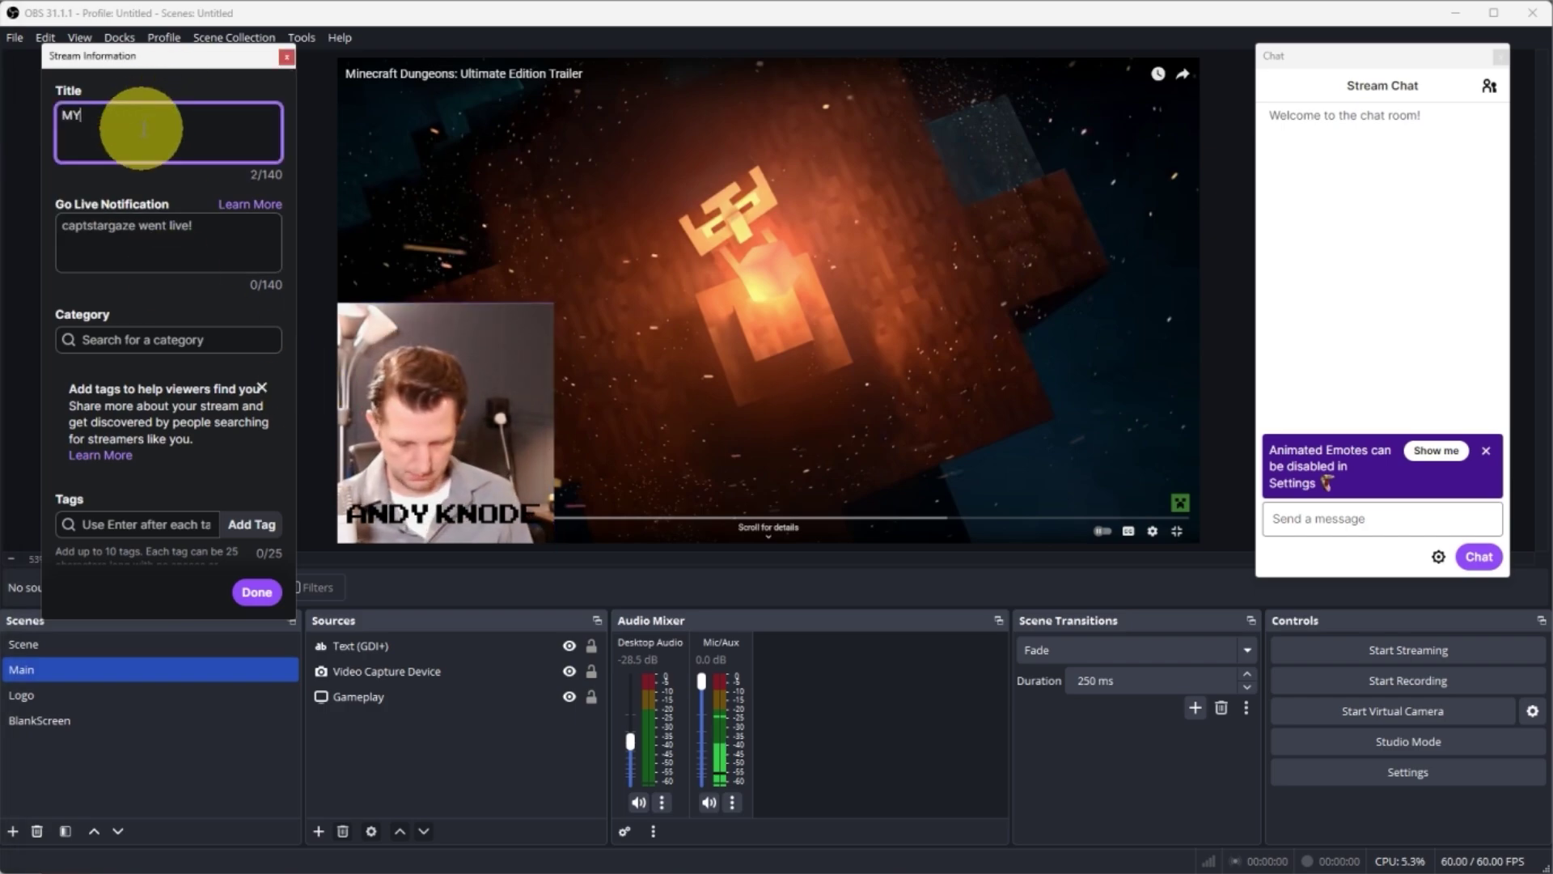
type(" First Stre")
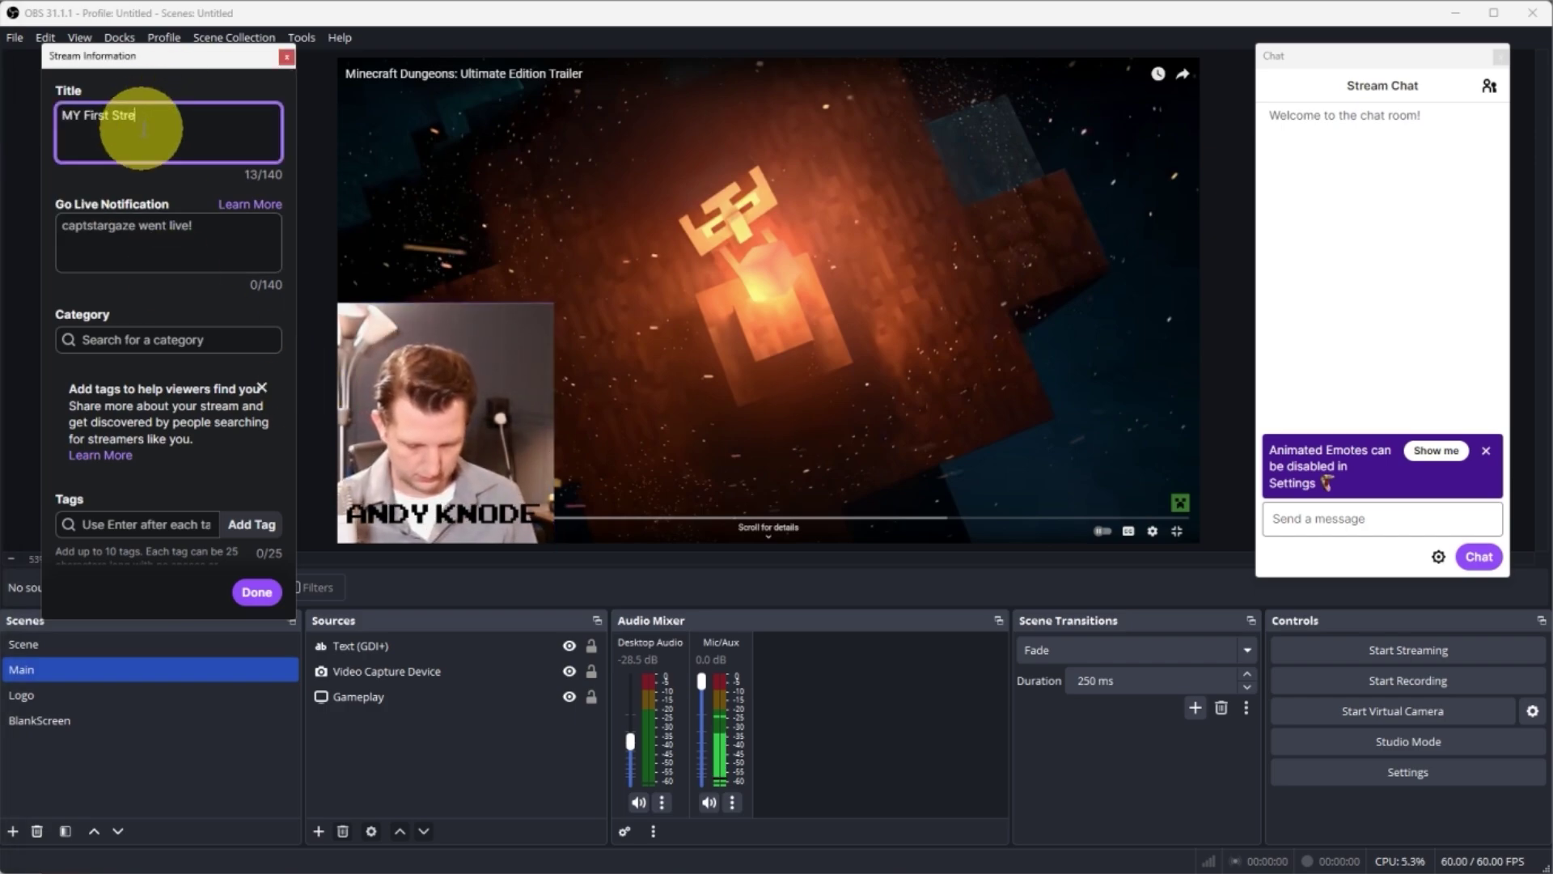
type("am")
scroll(202, 388, "down", 3)
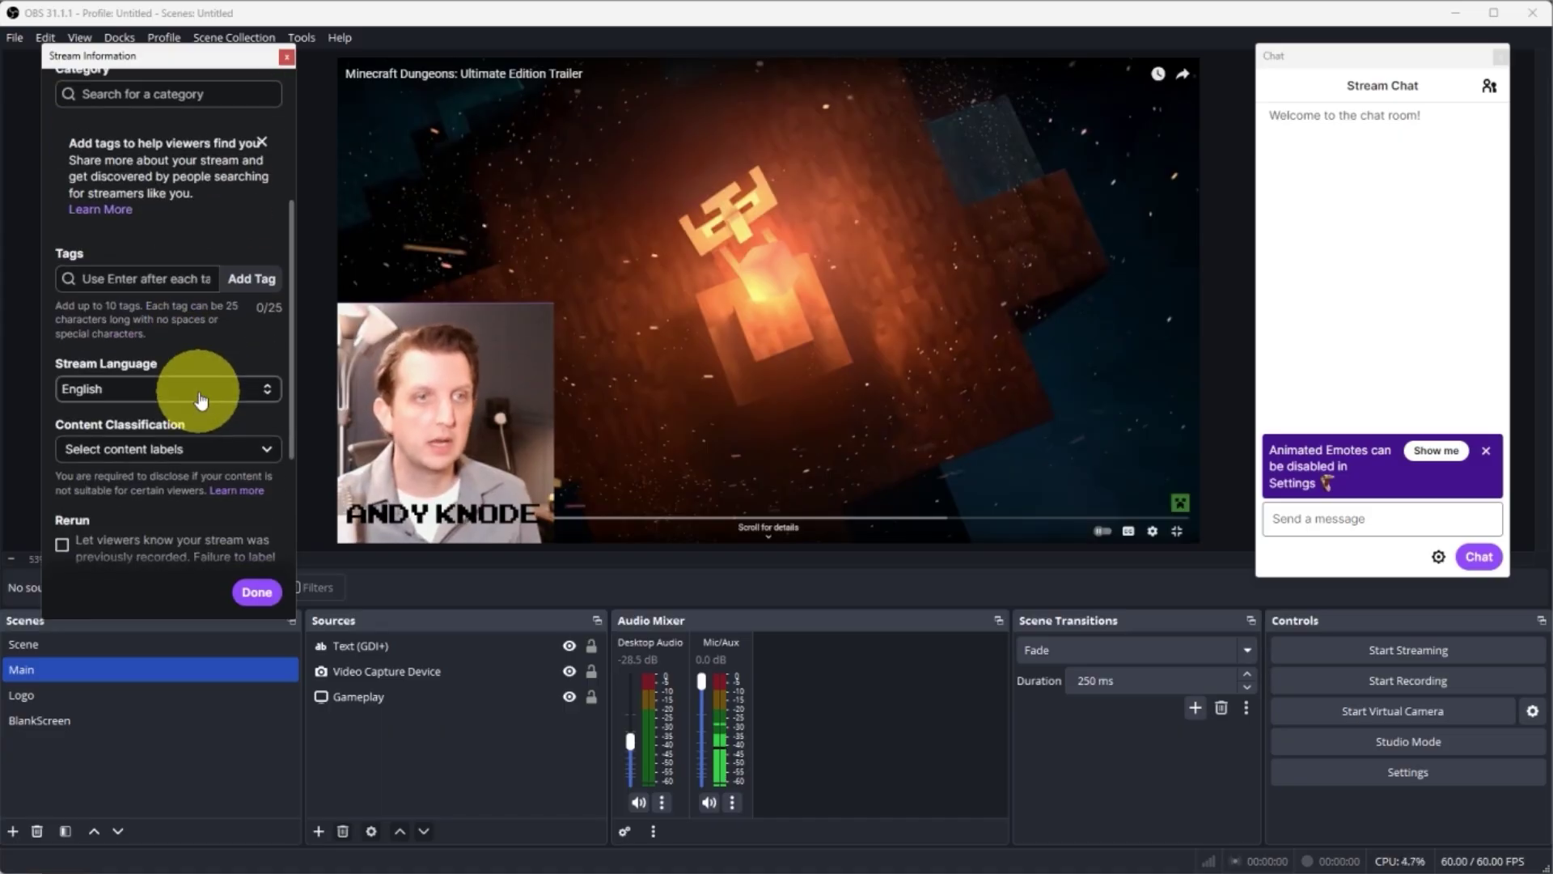
scroll(188, 333, "down", 3)
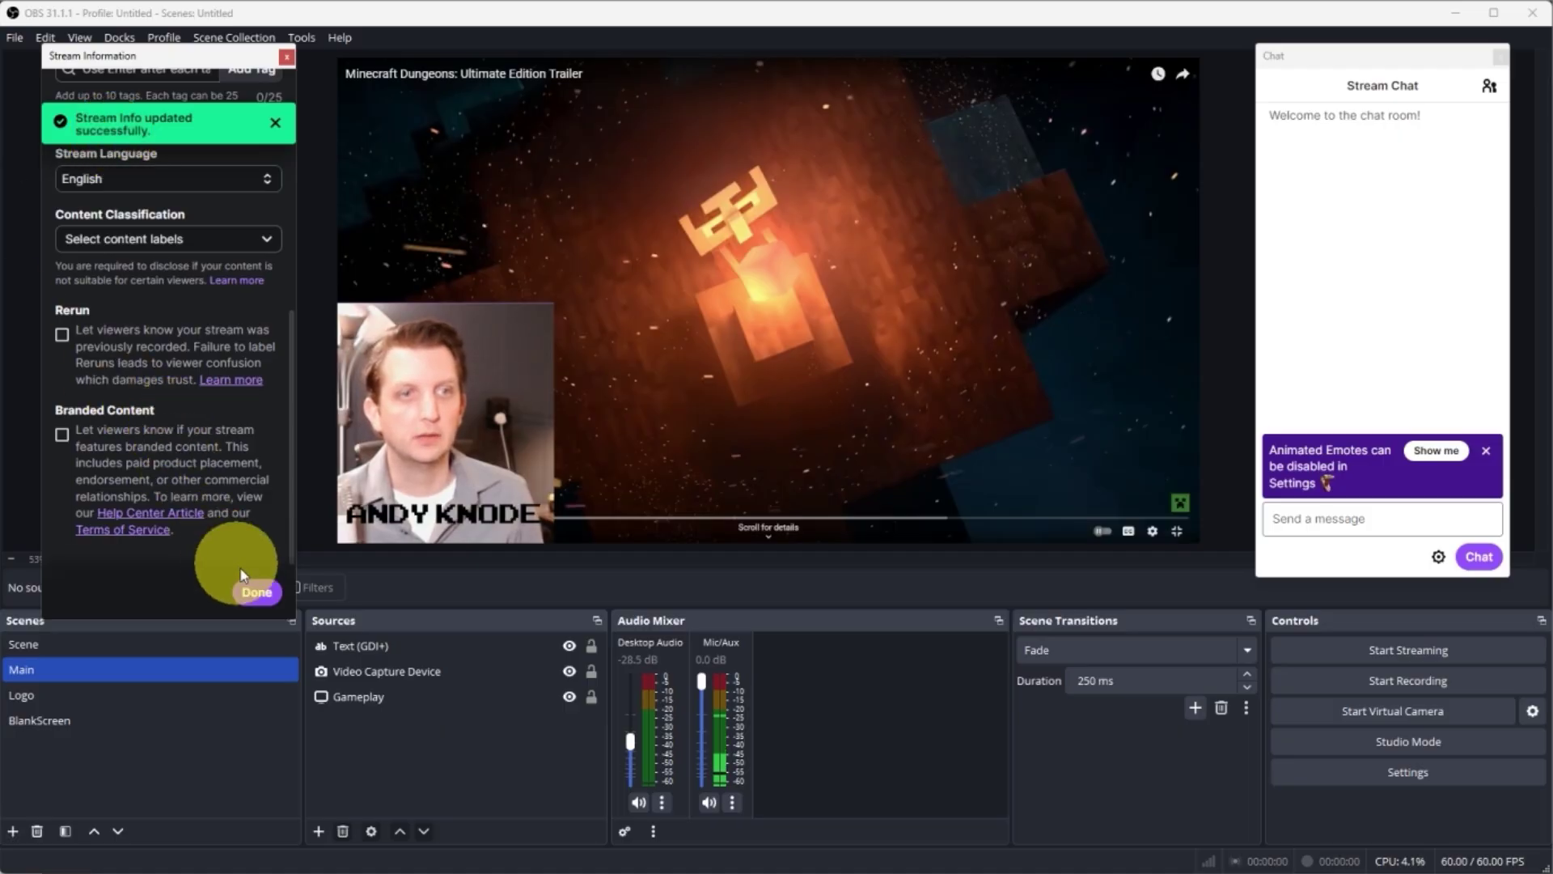
left_click_drag(155, 56, 34, 305)
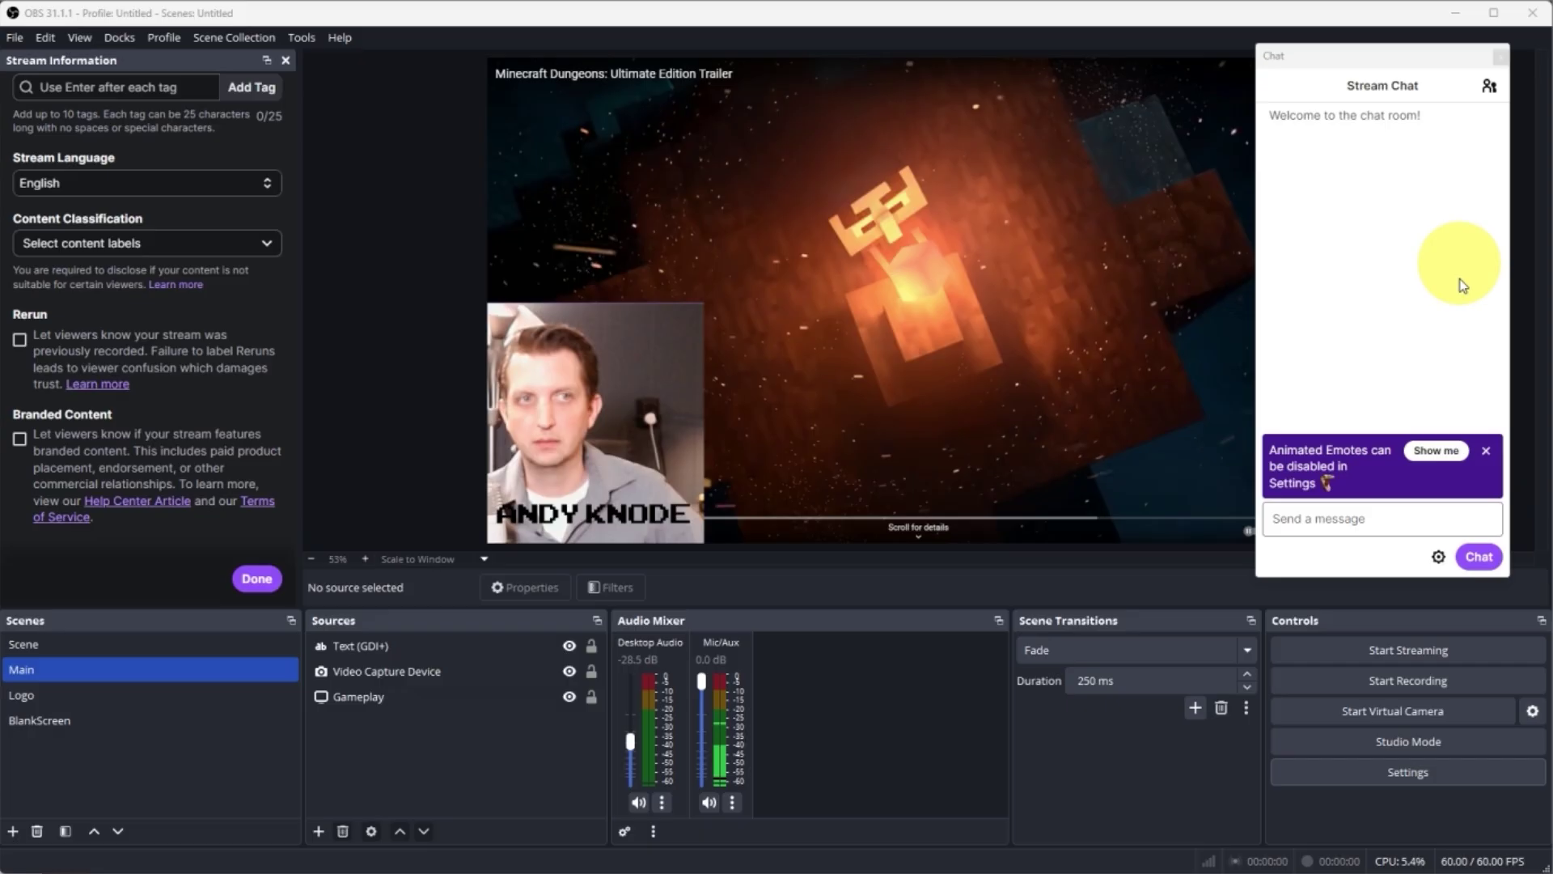
Dock the Twitch Chat panel on the right side of the main window
left_click(1501, 56)
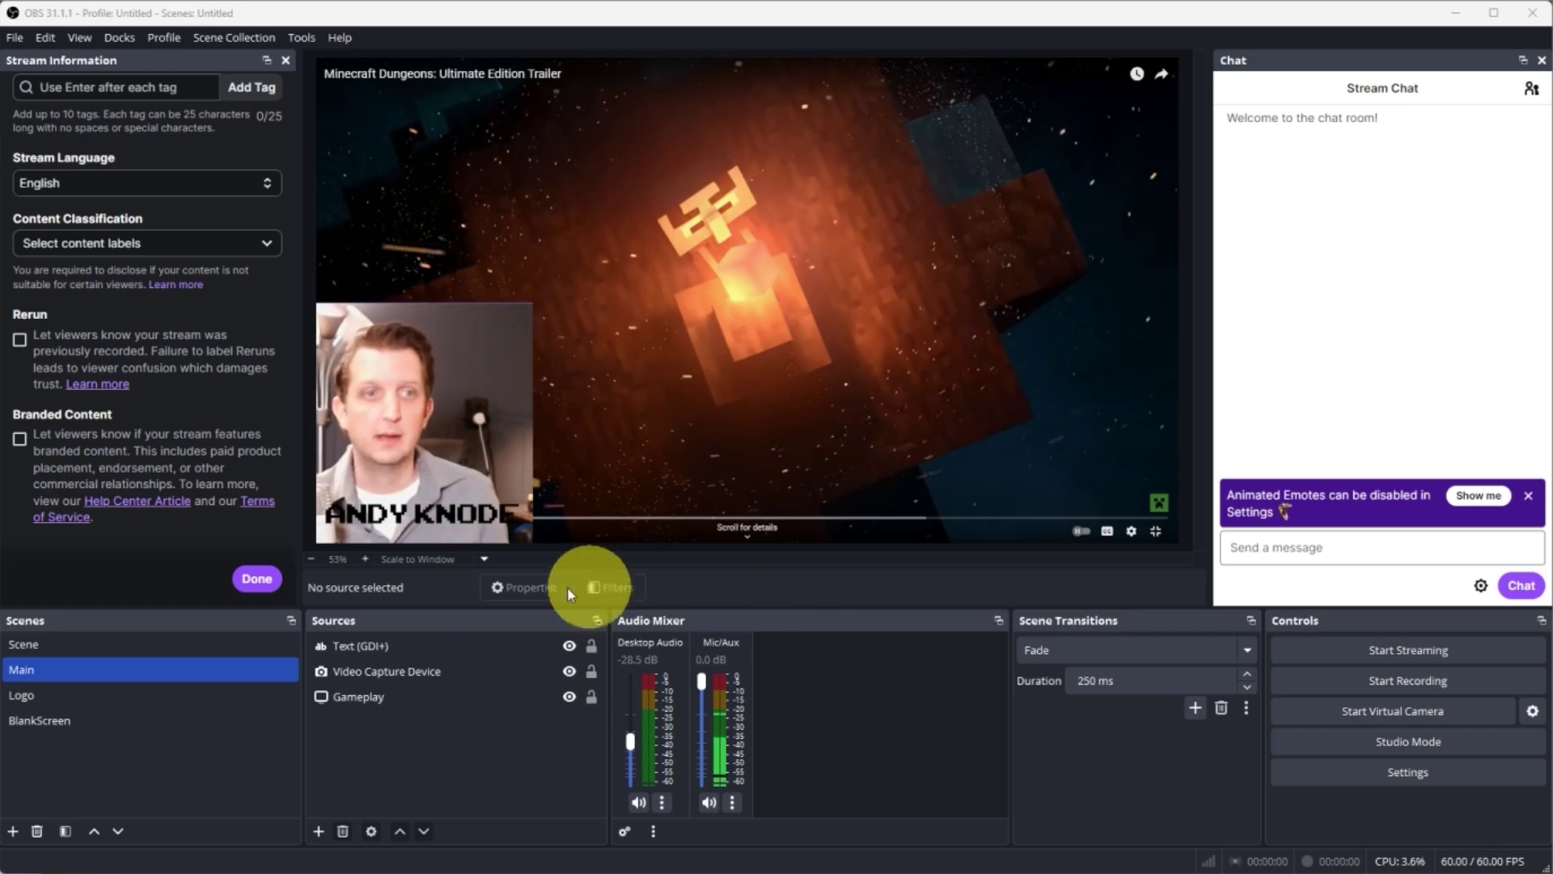
Drag the Video Capture Device's preview handle to slightly enlarge the lower-left webcam overlay
left_click(371, 698)
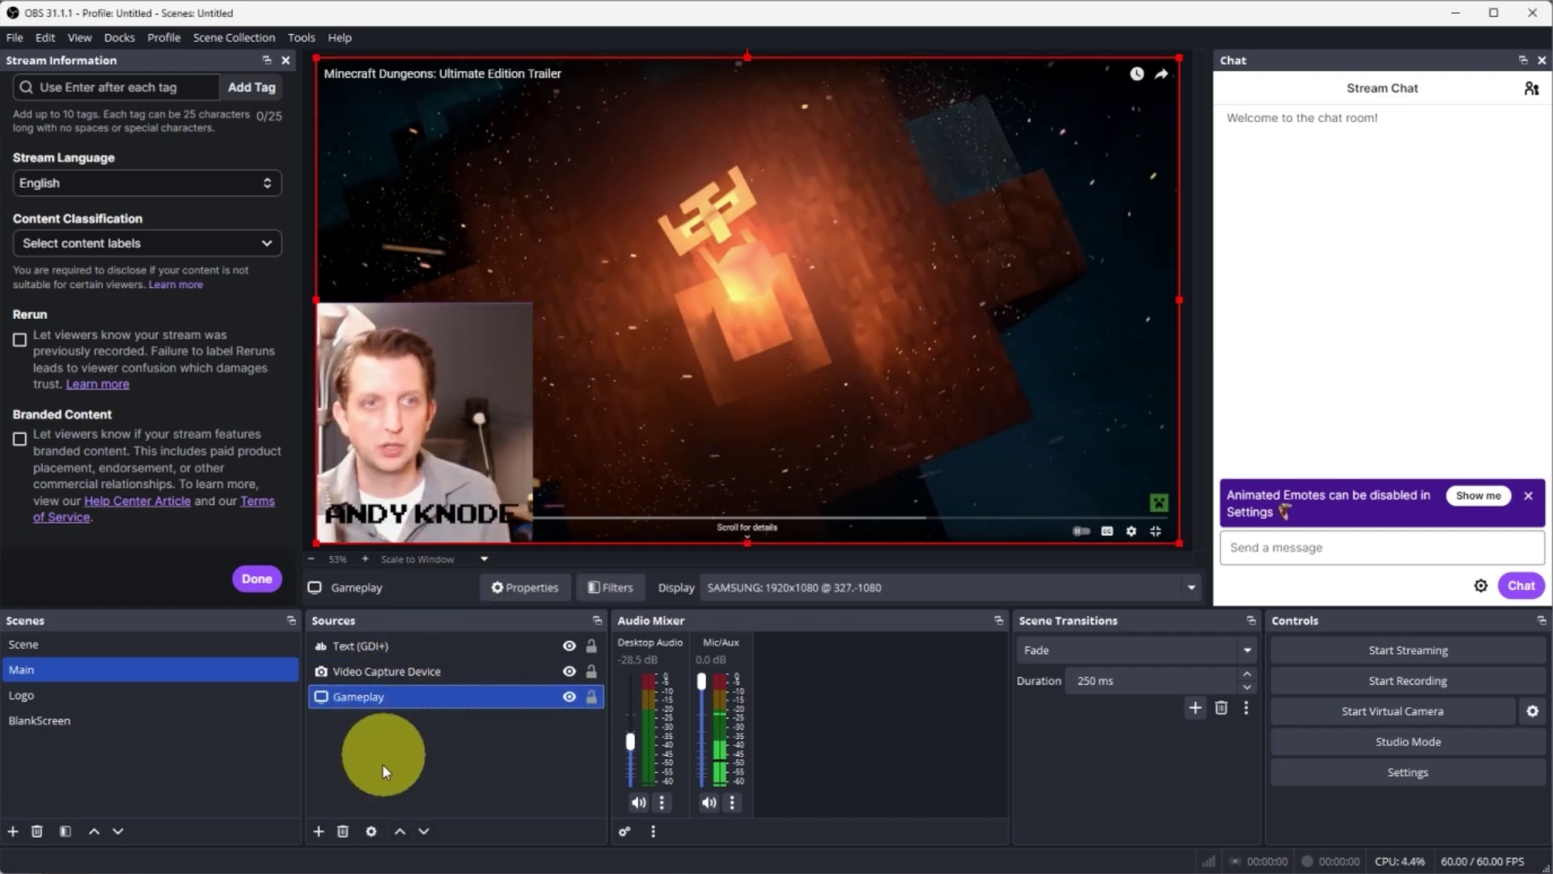
left_click(319, 832)
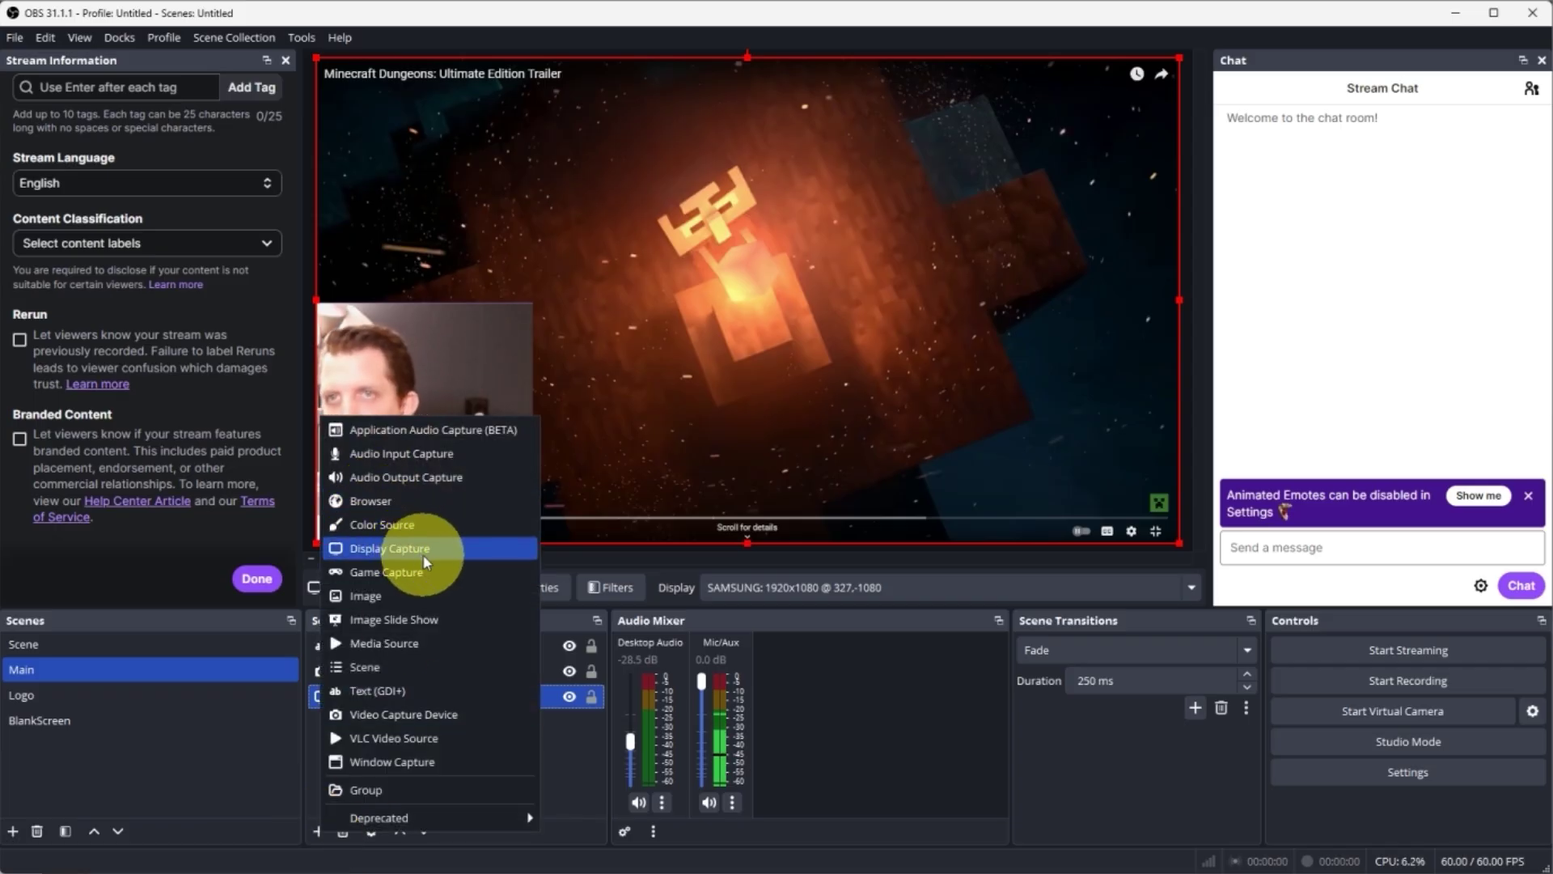
left_click(550, 746)
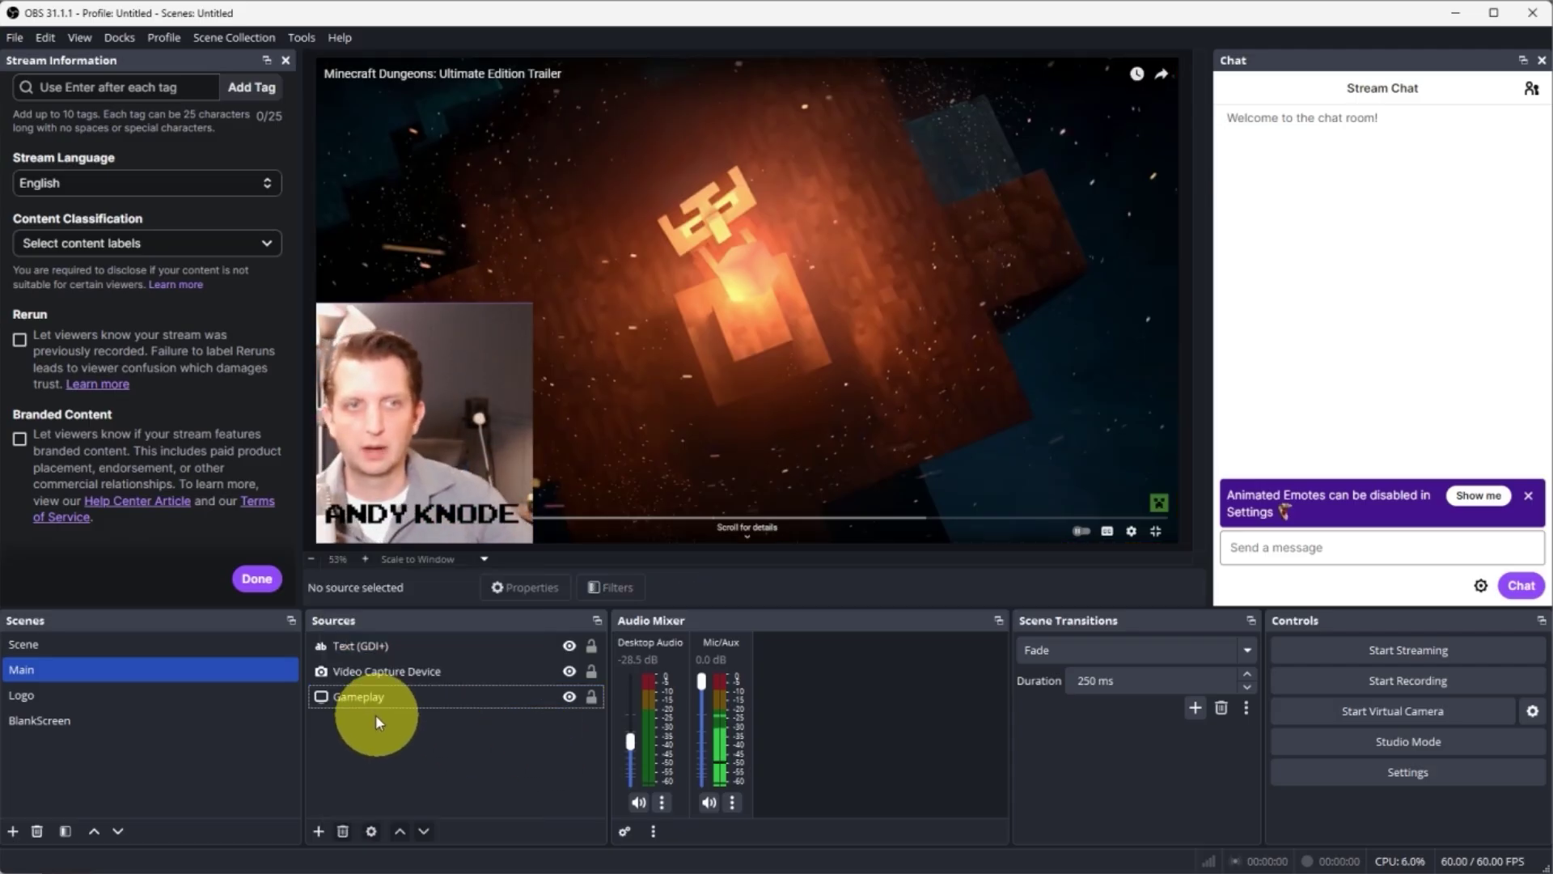
left_click(382, 675)
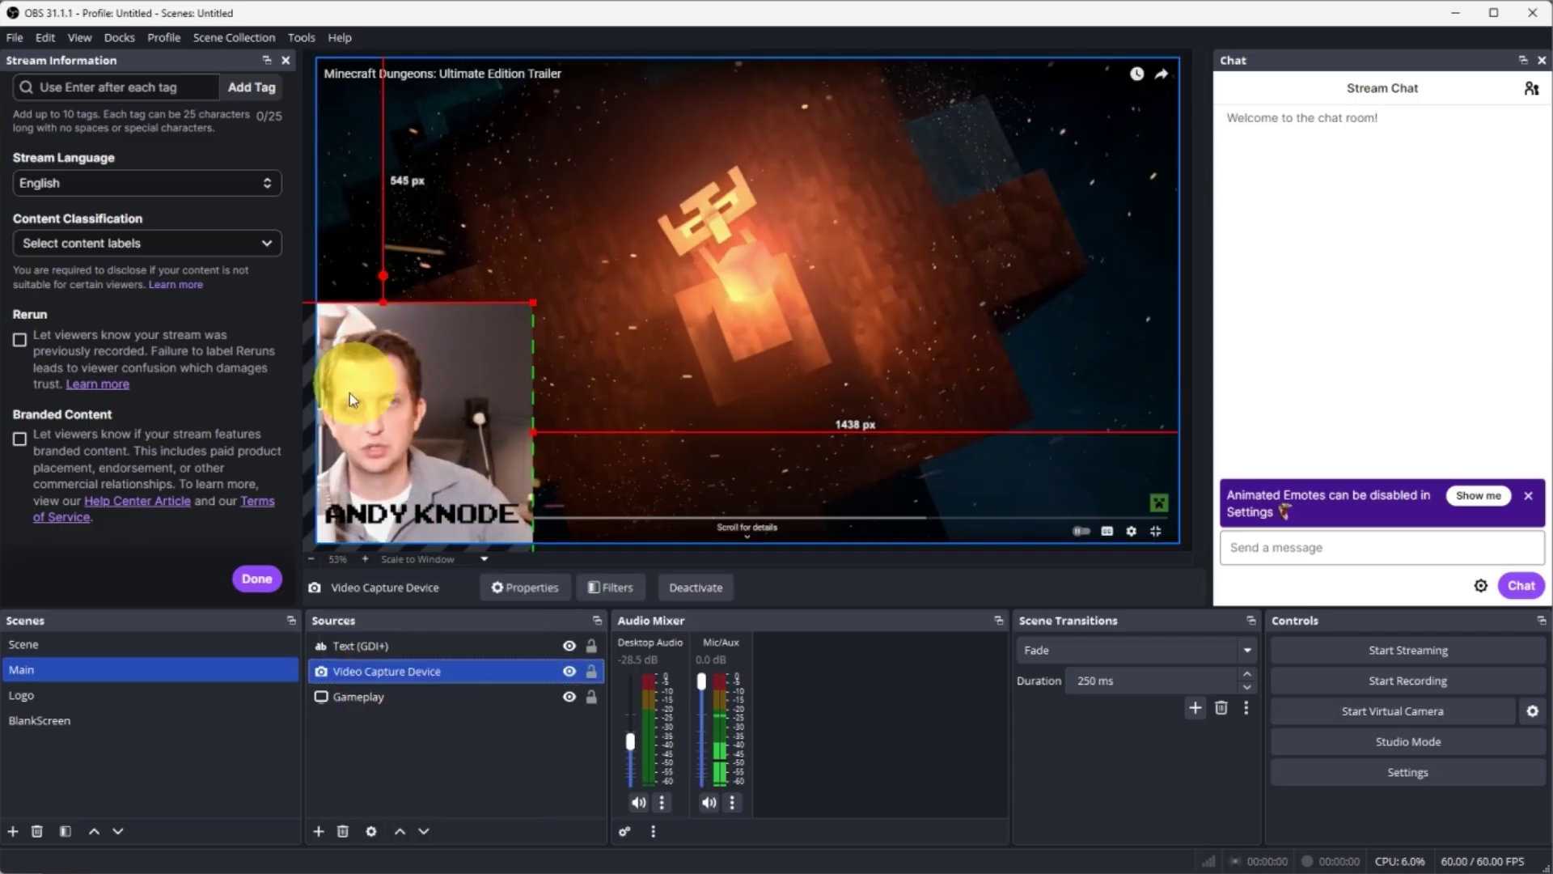
mouse_move(389, 448)
left_mouse_down()
mouse_move(436, 429)
mouse_move(396, 445)
left_mouse_up()
left_click(319, 831)
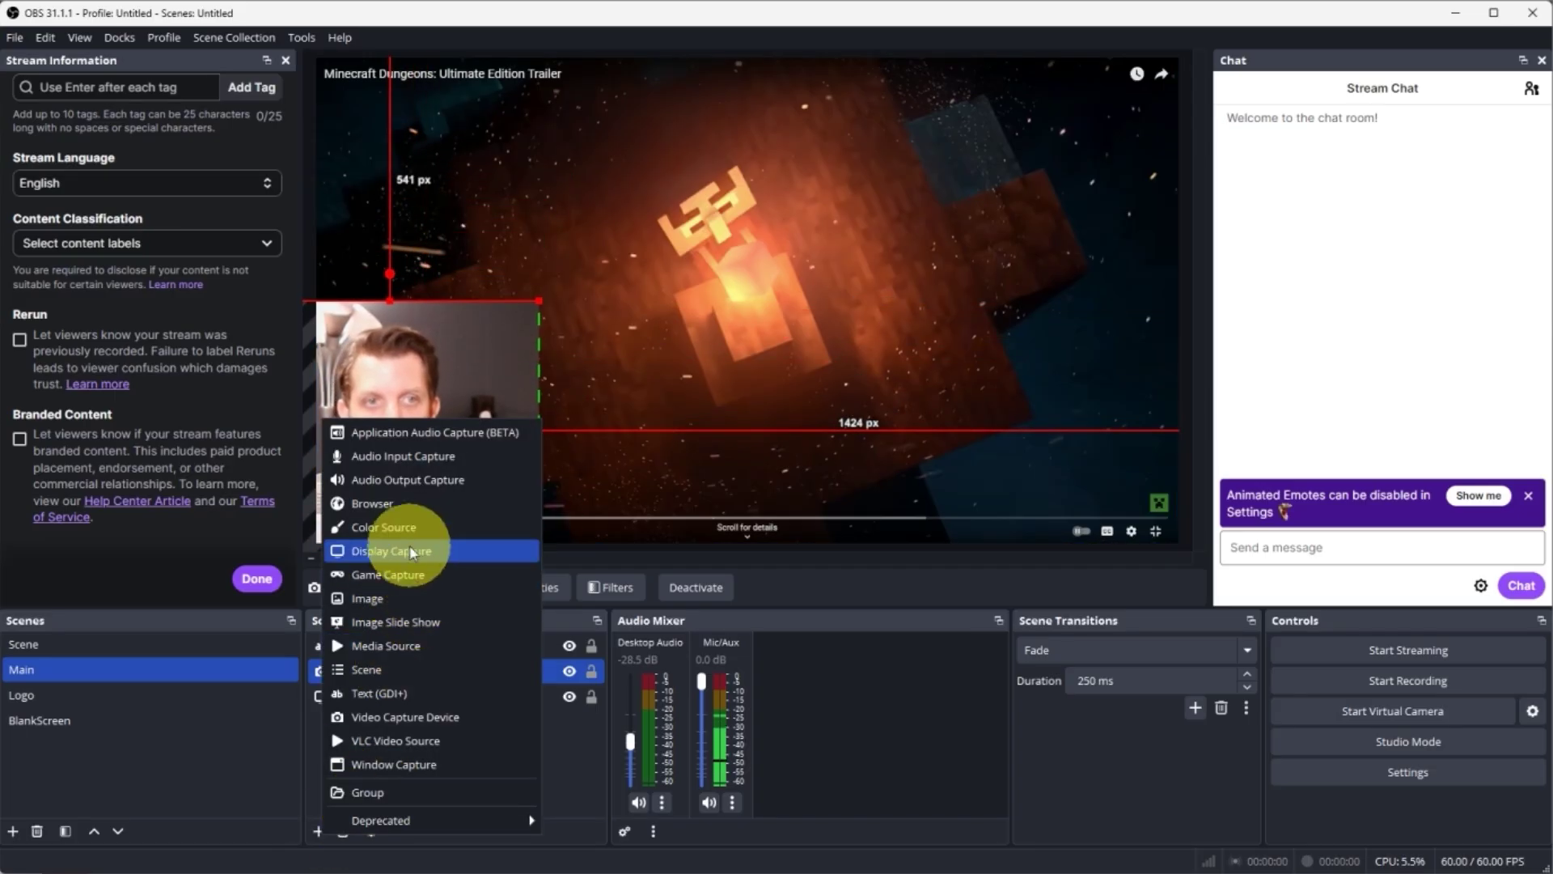
left_click(560, 747)
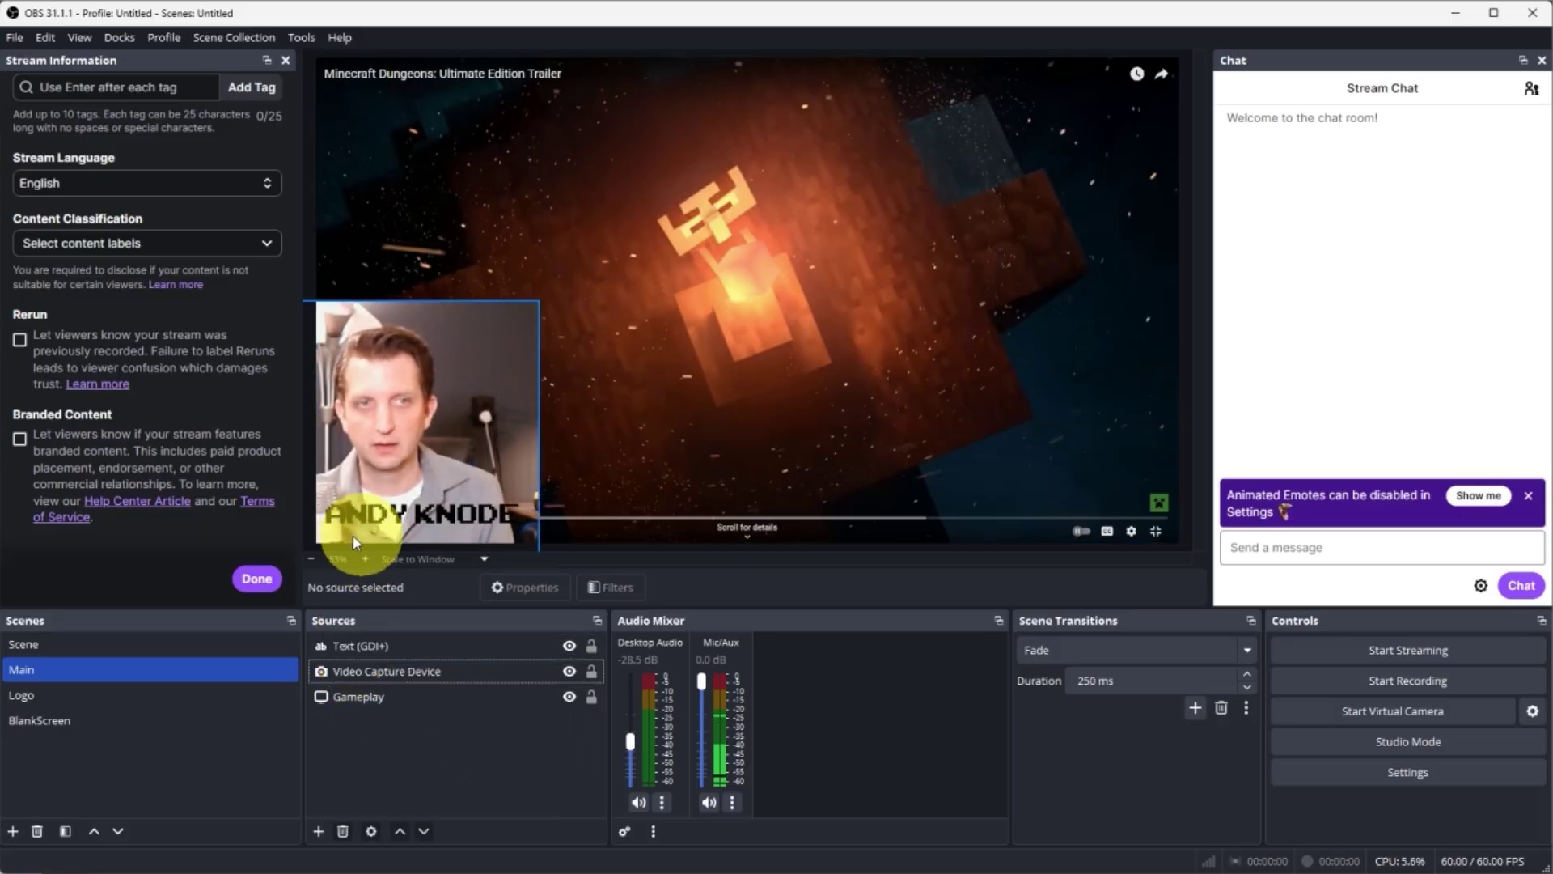
left_click(435, 701)
left_click(473, 735)
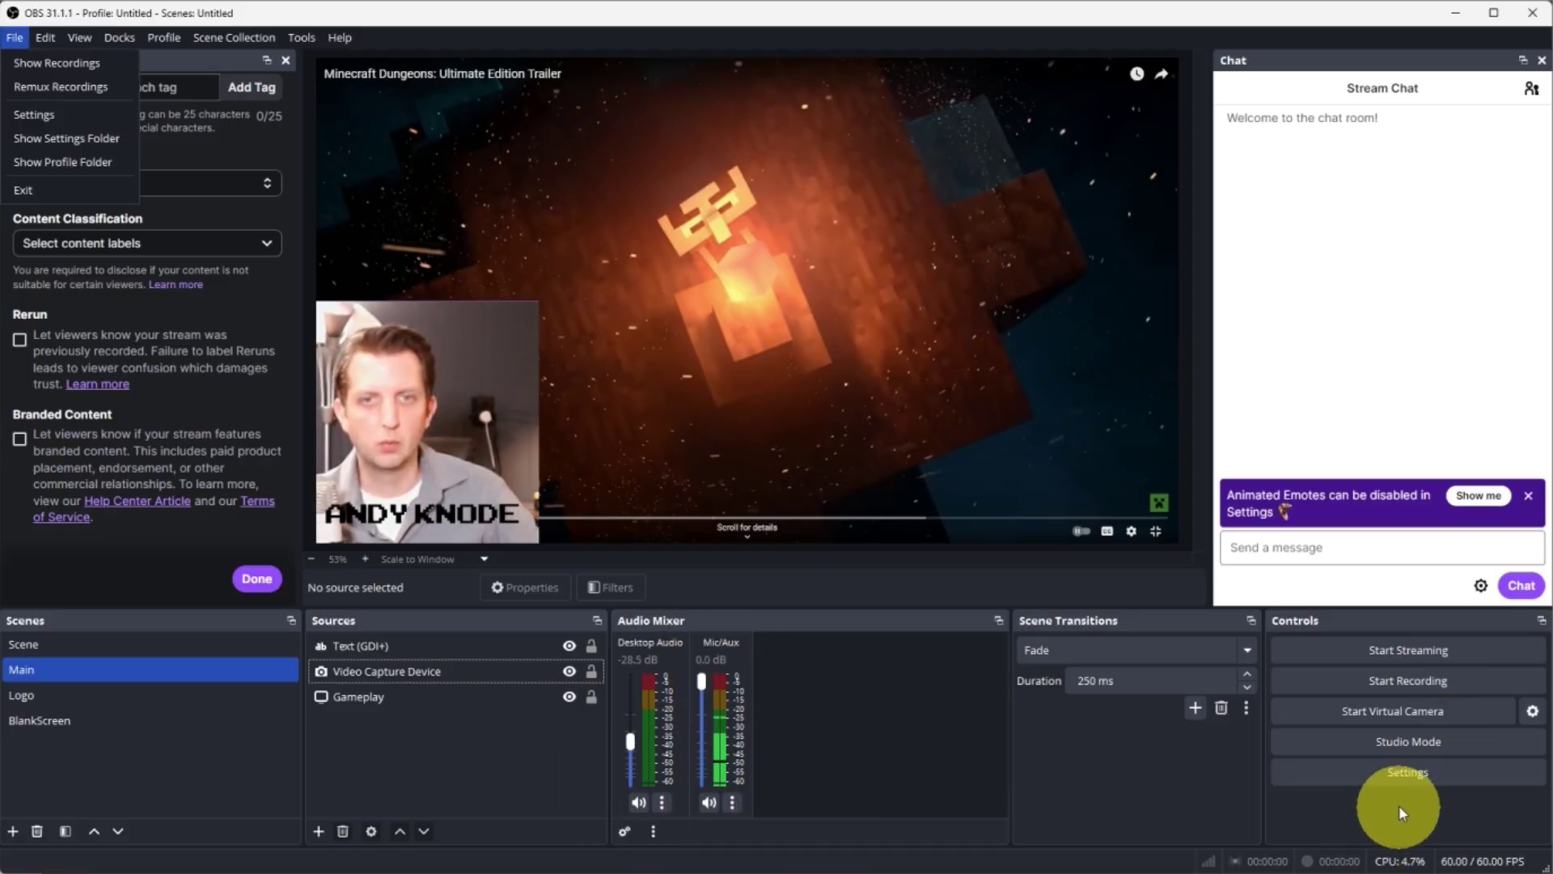
left_click(1408, 772)
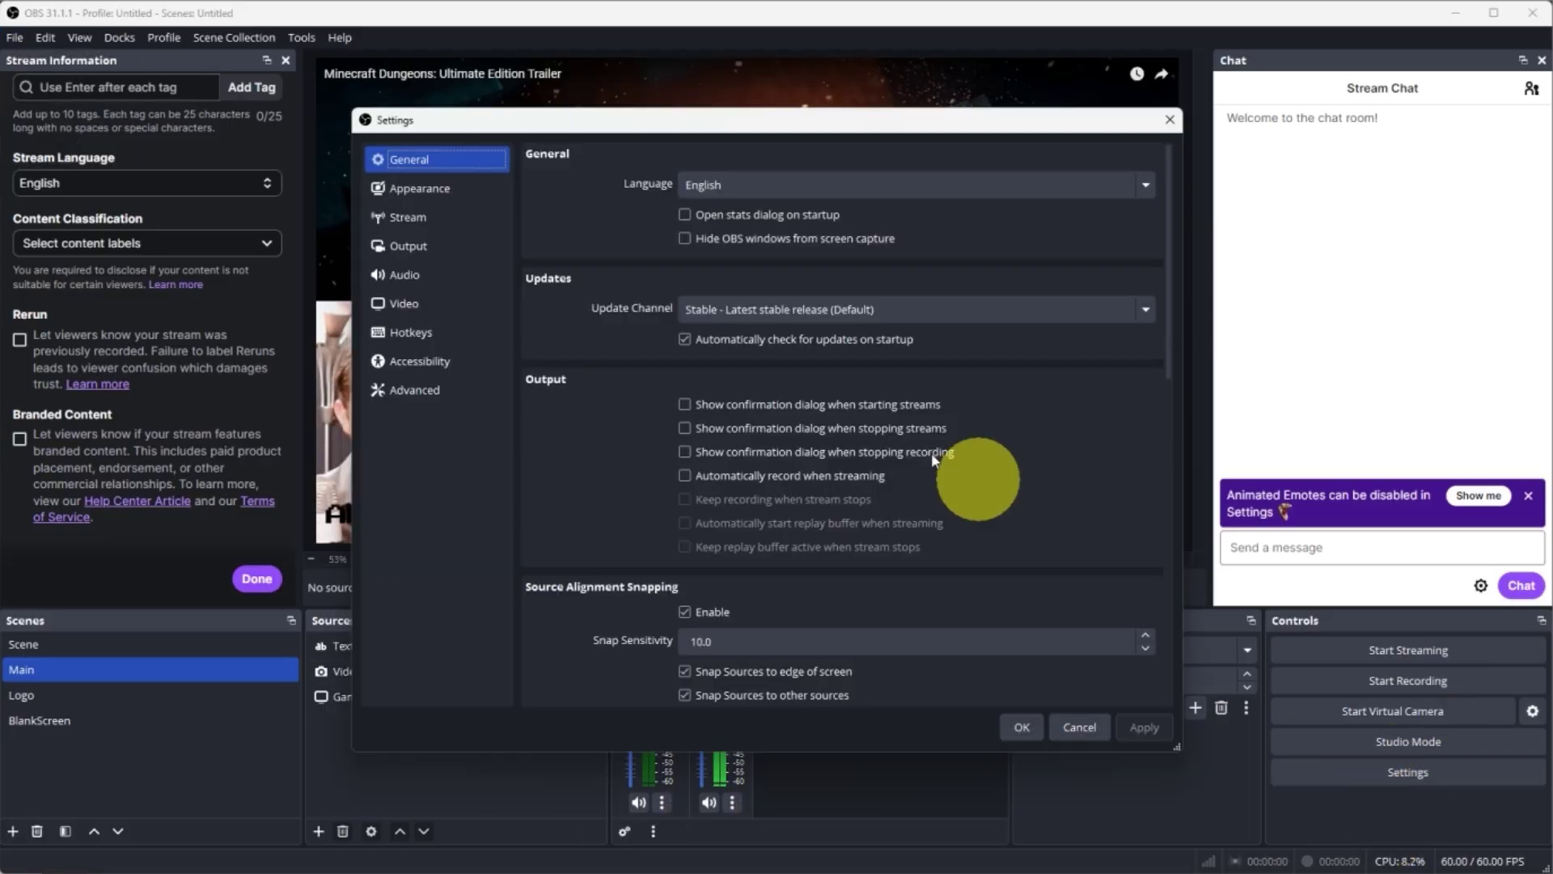
left_click(447, 275)
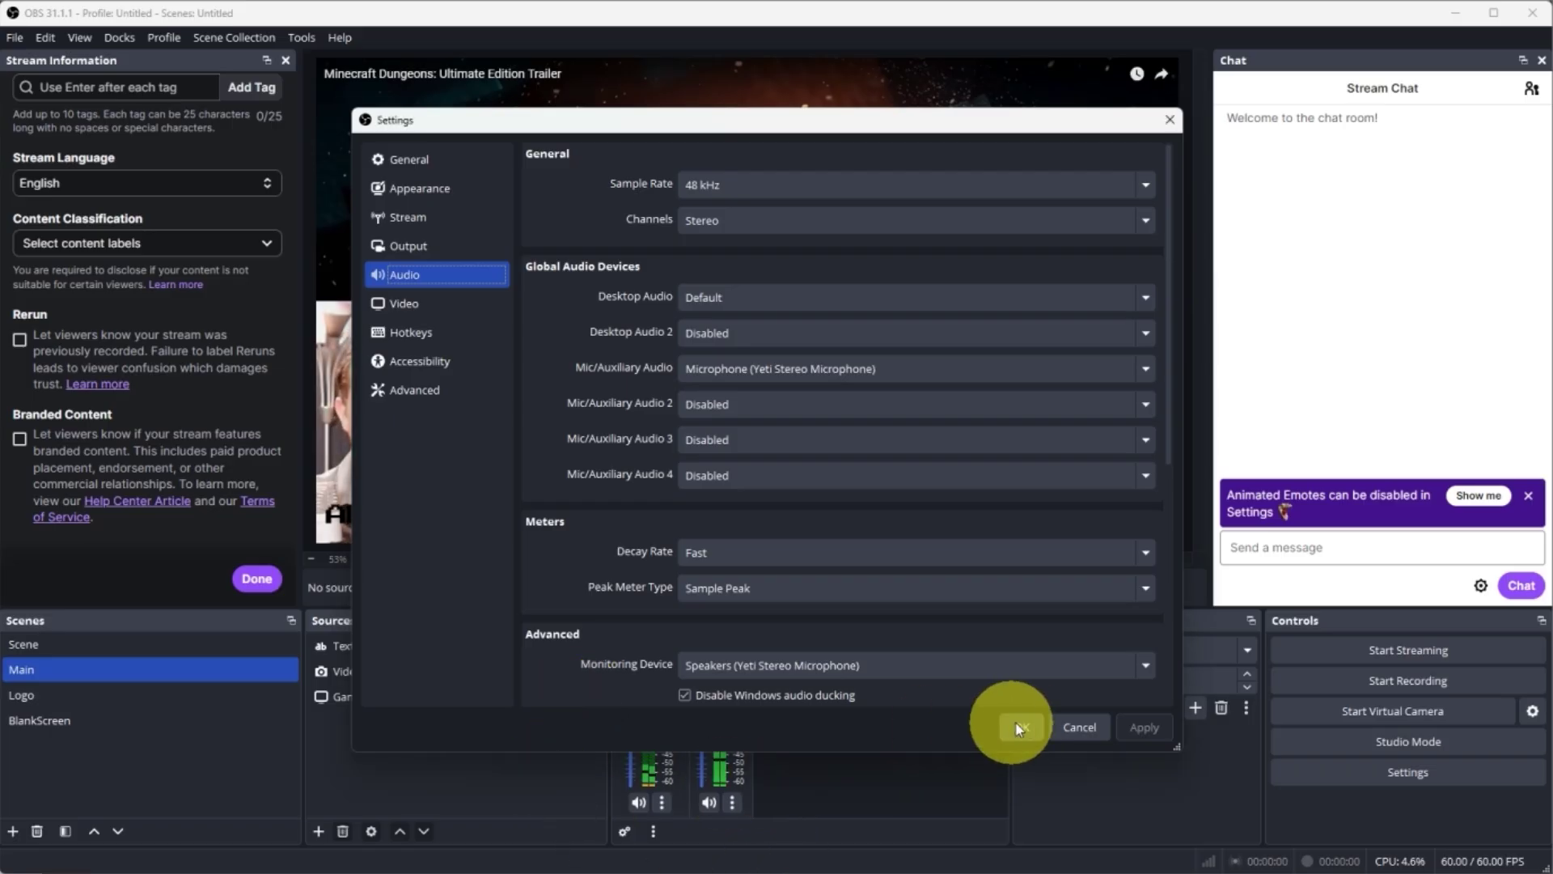
left_click(1079, 727)
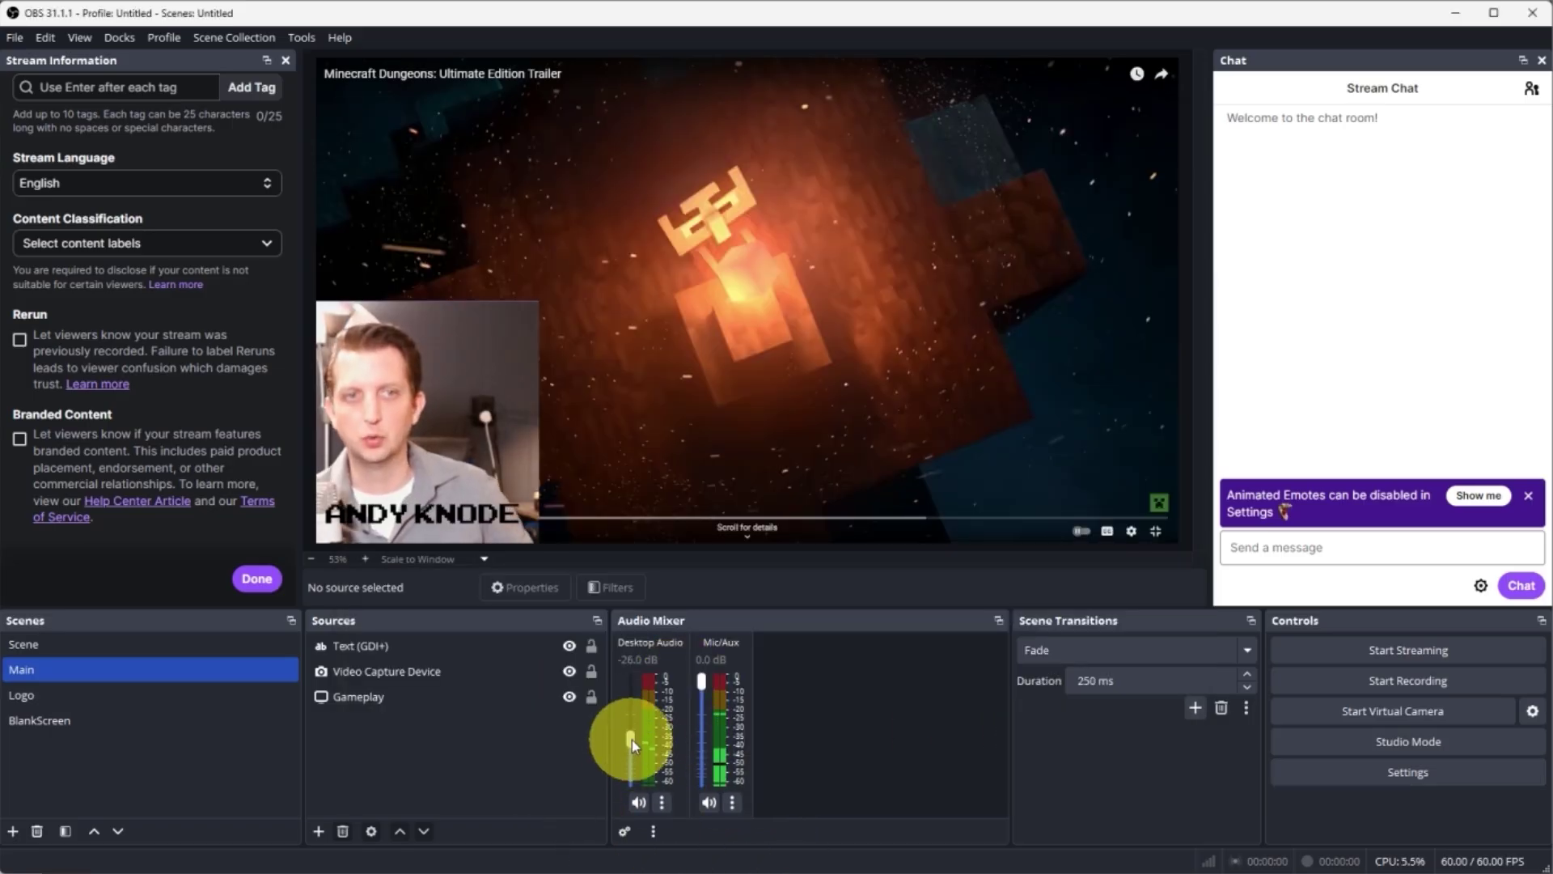
Drag the Desktop Audio fader in the Audio Mixer to -17.3 dB, leaving Mic/Aux at 0.0 dB
left_click_drag(634, 710, 638, 729)
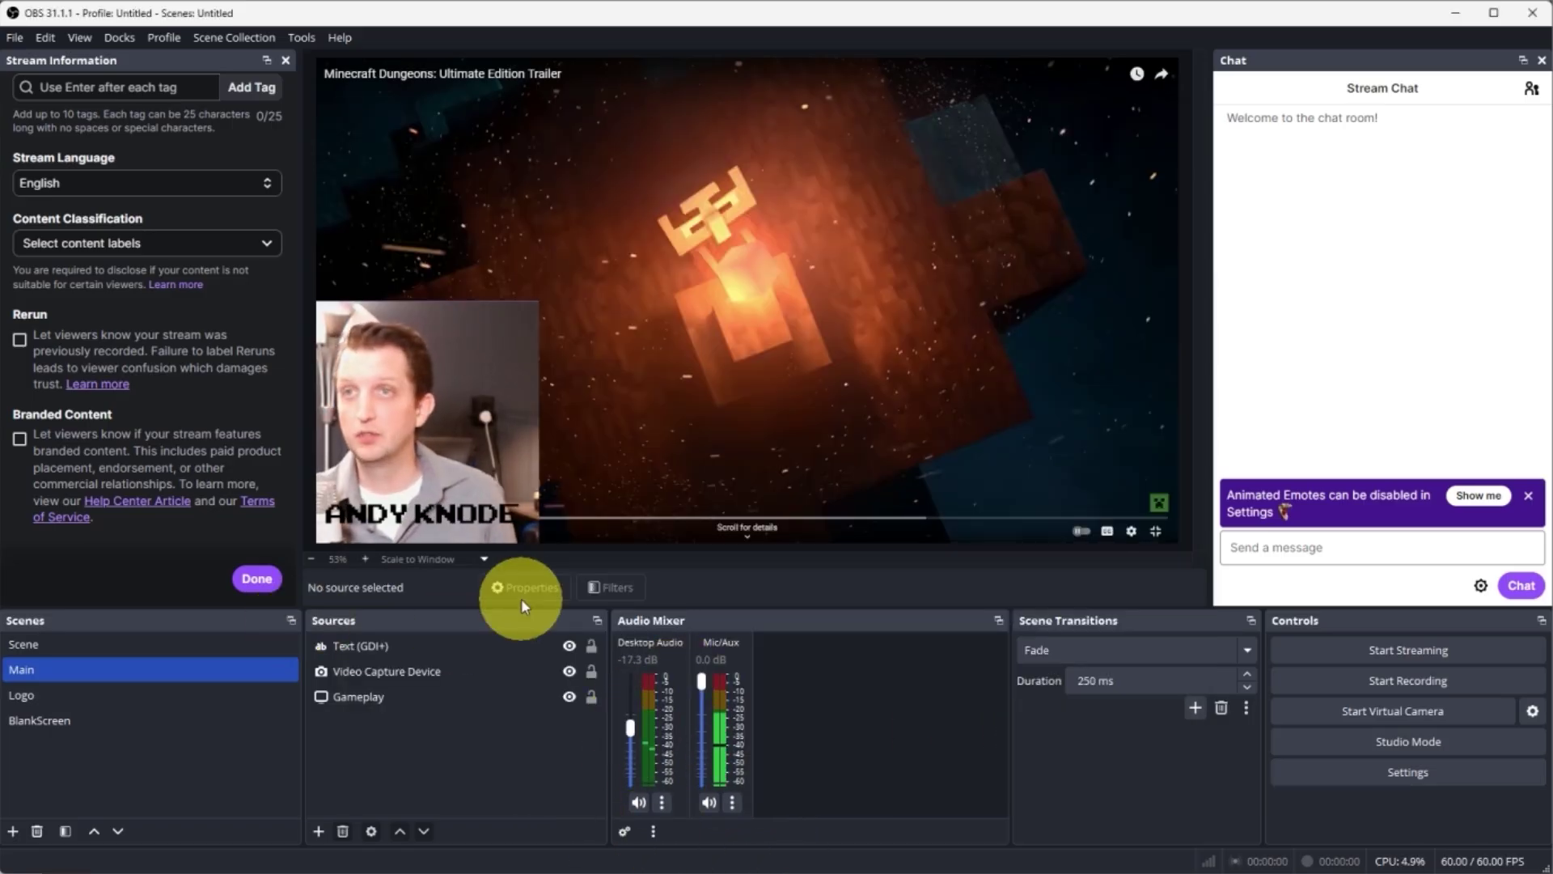